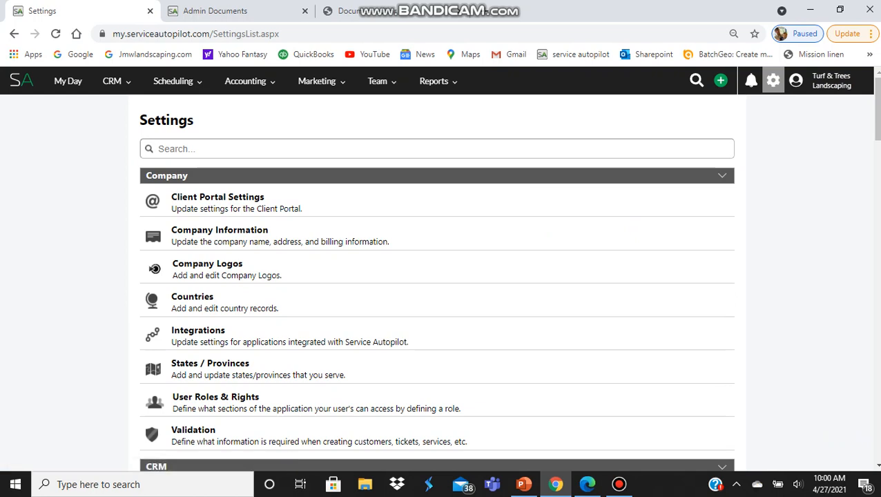
# Find and open the Documents settings, then duplicate the Artificial Turf Installation document.
pyautogui.write('doc')
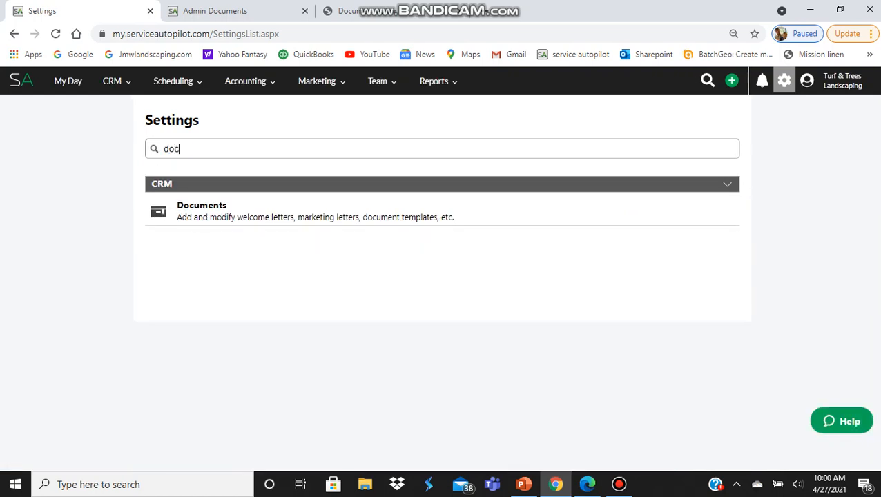
pyautogui.click(202, 206)
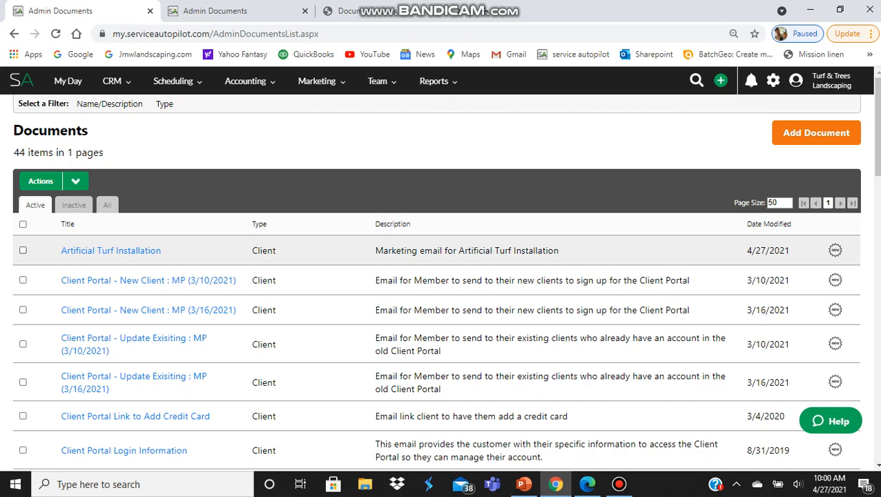
pyautogui.click(23, 251)
pyautogui.click(75, 181)
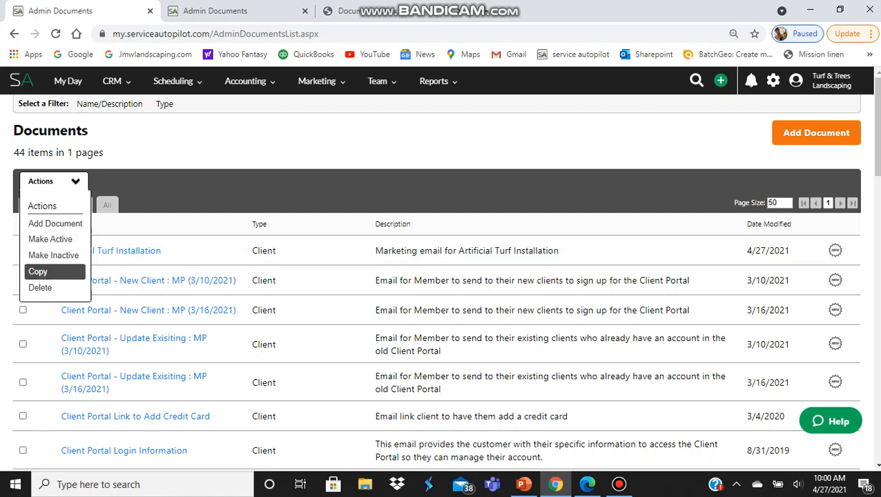
pyautogui.click(38, 272)
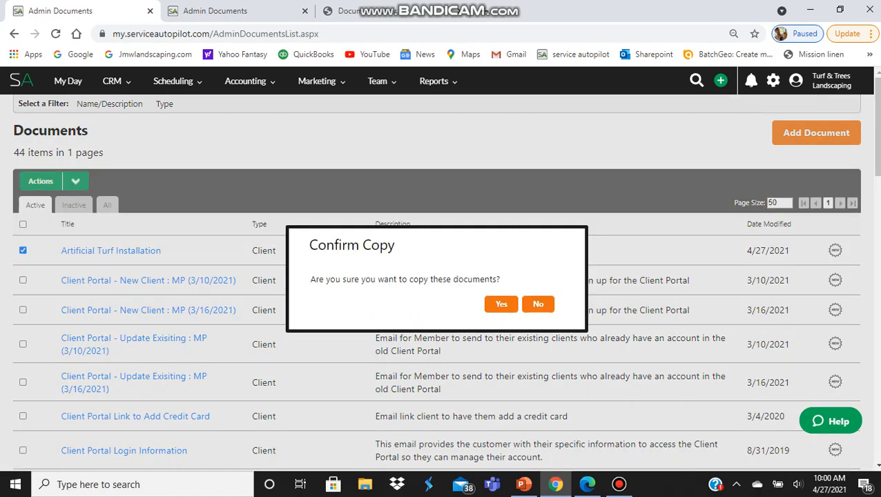
pyautogui.click(501, 305)
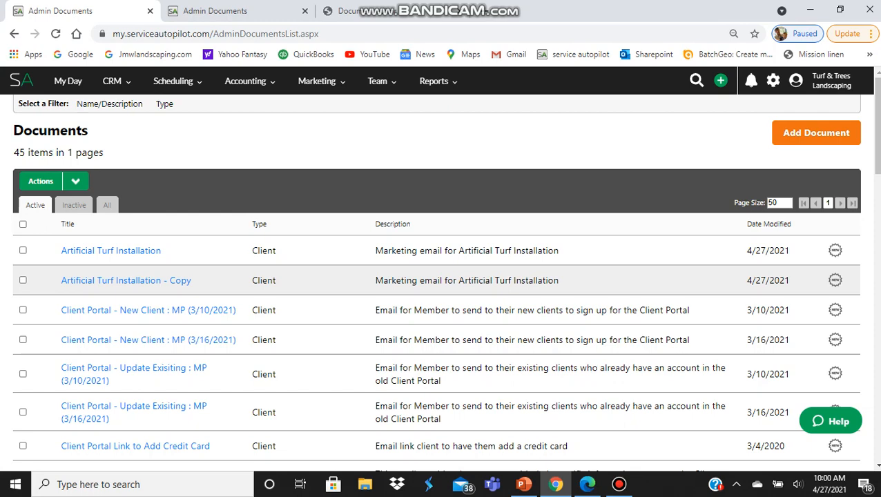
# Open the settings of the Artificial Turf Installation copy and retitle it "Tree Trimming".
pyautogui.click(125, 280)
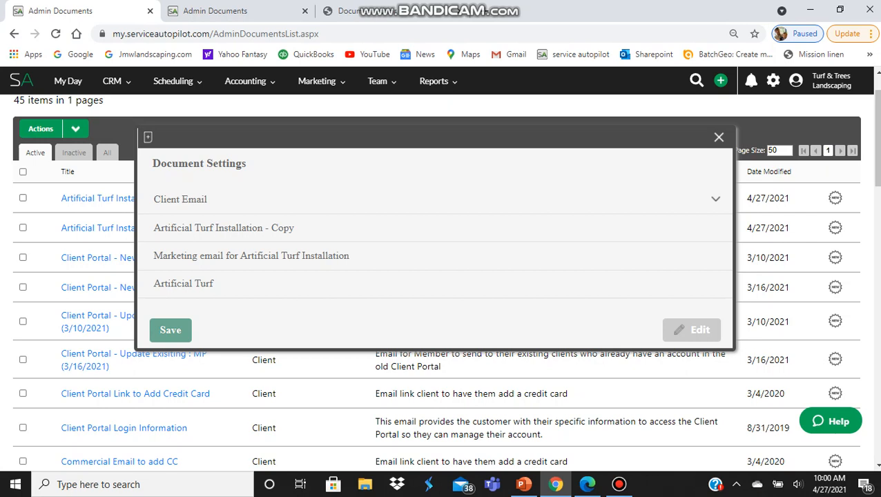
pyautogui.press('Tab')
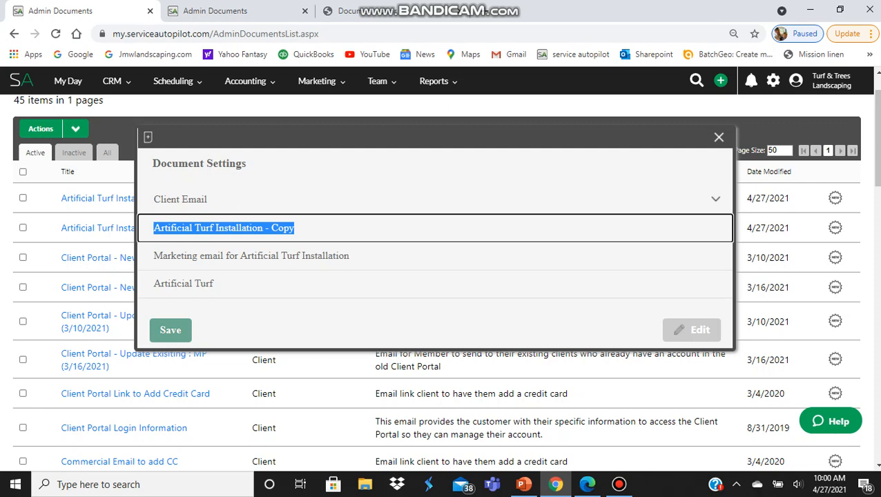
pyautogui.write('T')
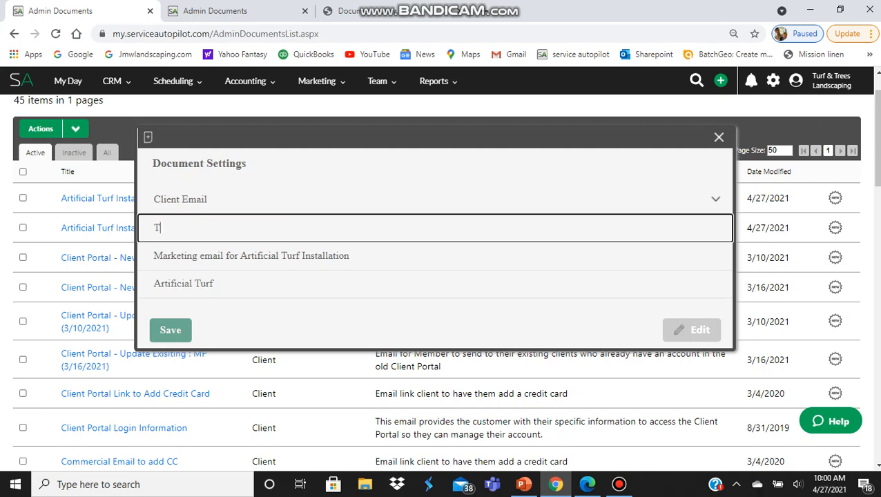
pyautogui.write('ree Trimming')
# Change the document's description to "Marketing email for Tree Trimming".
pyautogui.moveTo(350, 256); pyautogui.dragTo(153, 256)
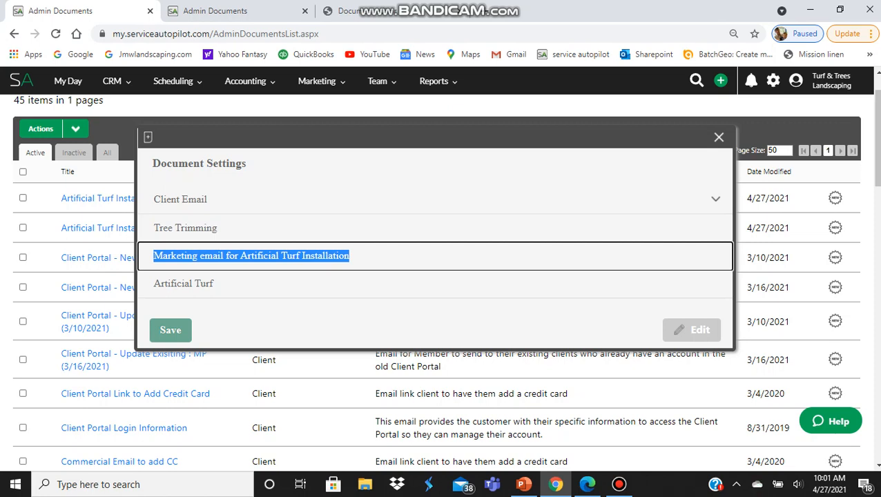
pyautogui.moveTo(350, 255); pyautogui.dragTo(240, 256)
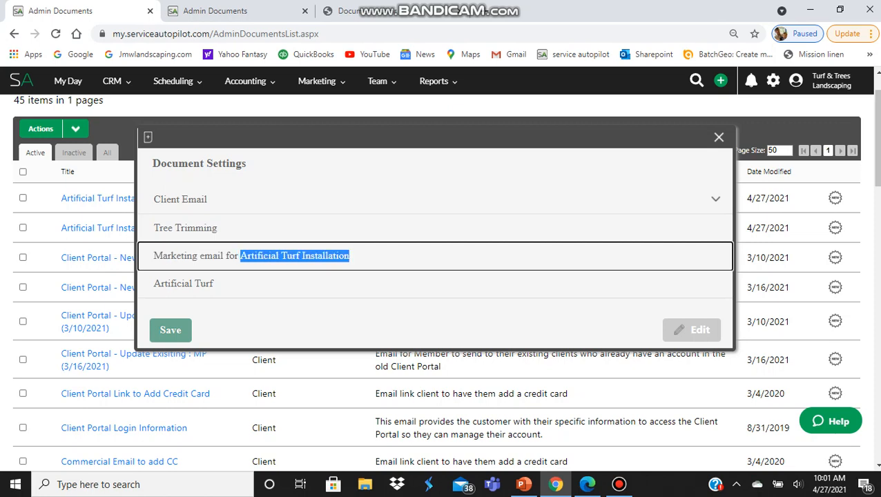
pyautogui.write('Tree T')
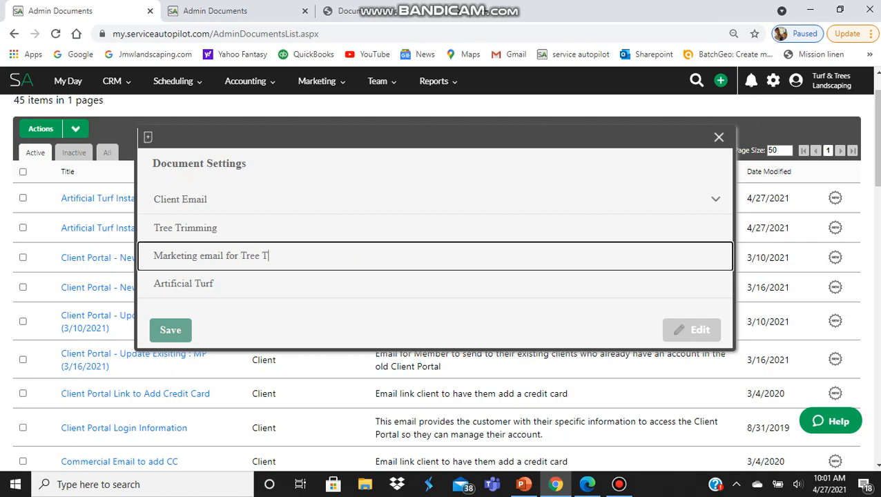
pyautogui.write('rimming')
pyautogui.press('Tab')
# Copy the title "Tree Trimming" over the "Artificial Turf" entry below the description and save the document settings.
pyautogui.moveTo(221, 227); pyautogui.dragTo(152, 228)
pyautogui.rightClick(208, 227)
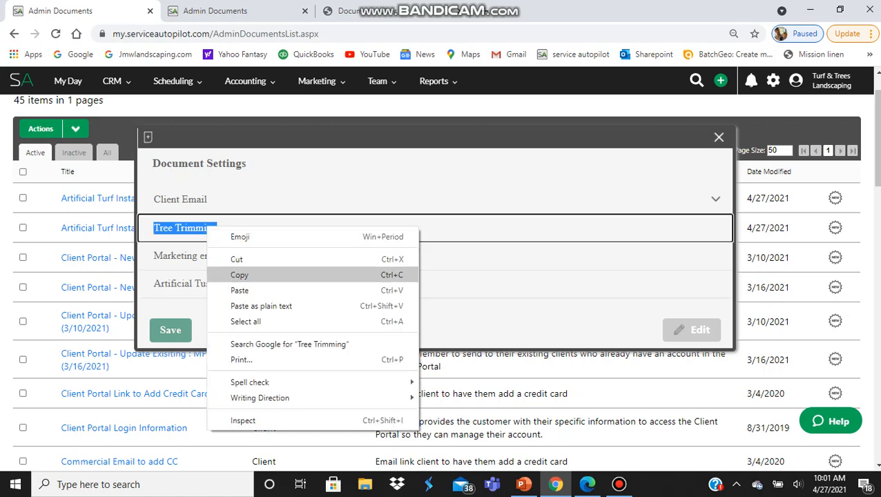
pyautogui.click(240, 275)
pyautogui.moveTo(216, 284); pyautogui.dragTo(152, 283)
pyautogui.rightClick(218, 286)
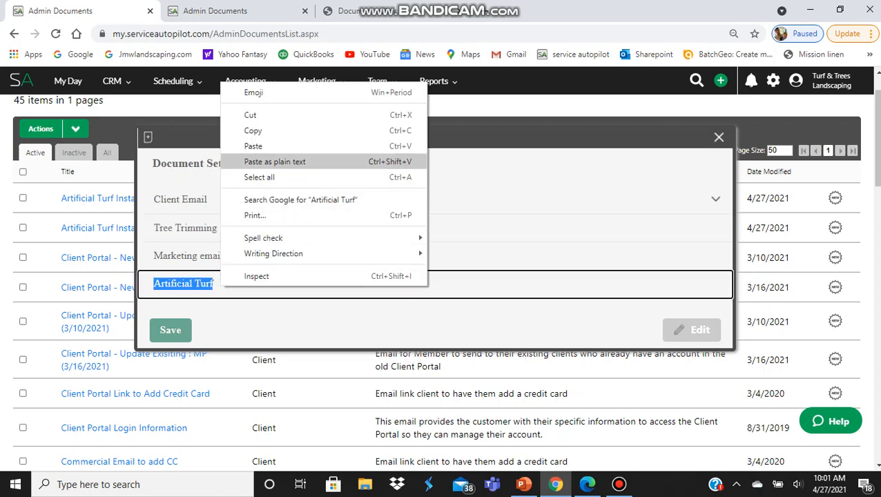
pyautogui.click(238, 145)
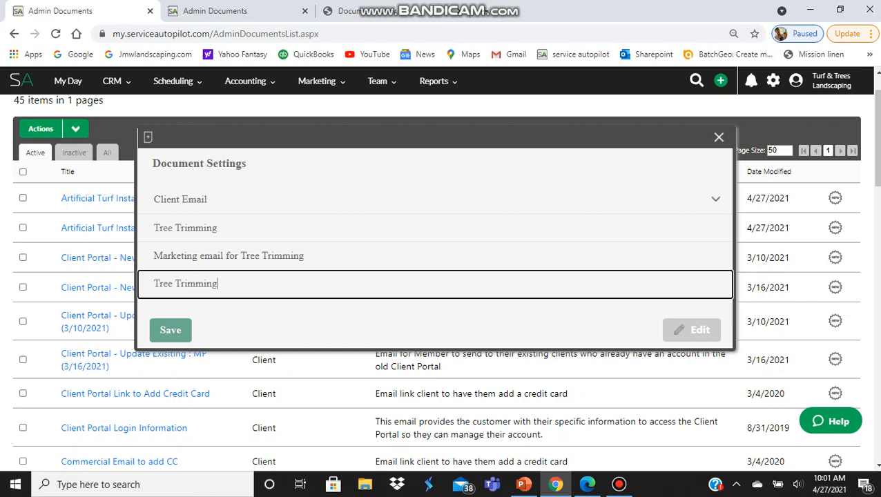
pyautogui.click(170, 330)
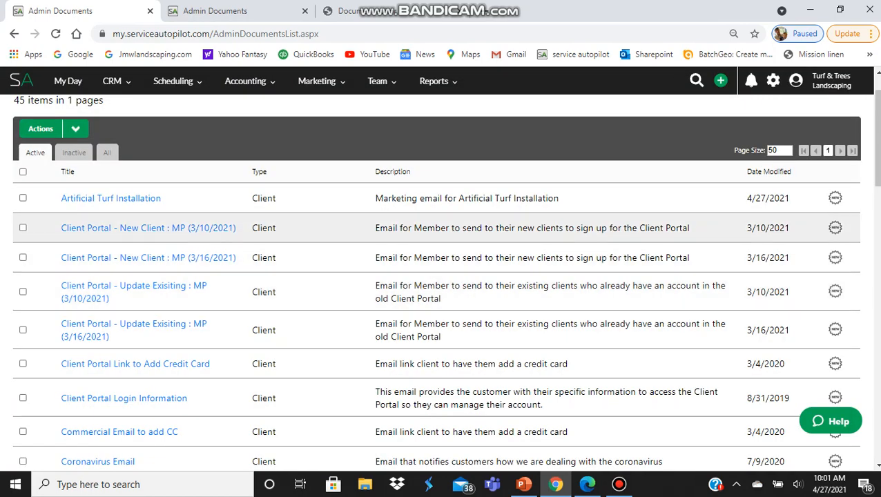
# Find the Tree Trimming client document in the list and open its content for editing.
pyautogui.scroll(-2, 441, 235)
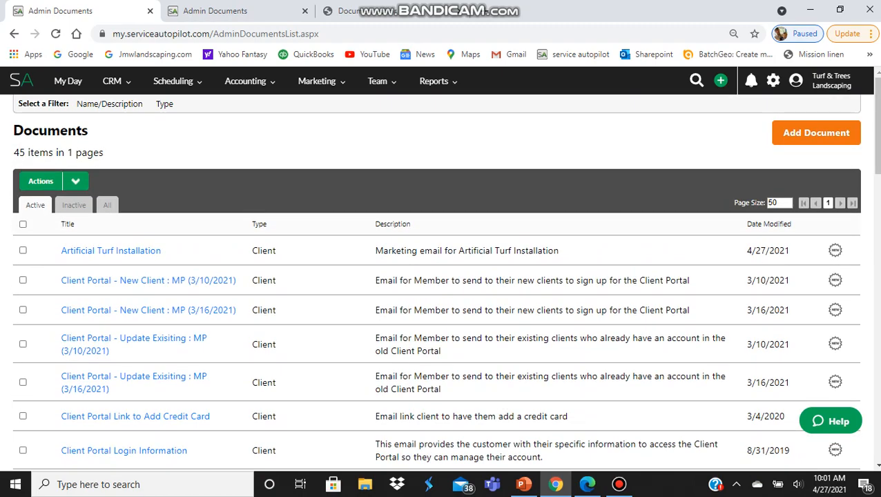
pyautogui.scroll(-4, 442, 183)
pyautogui.scroll(-8, 442, 166)
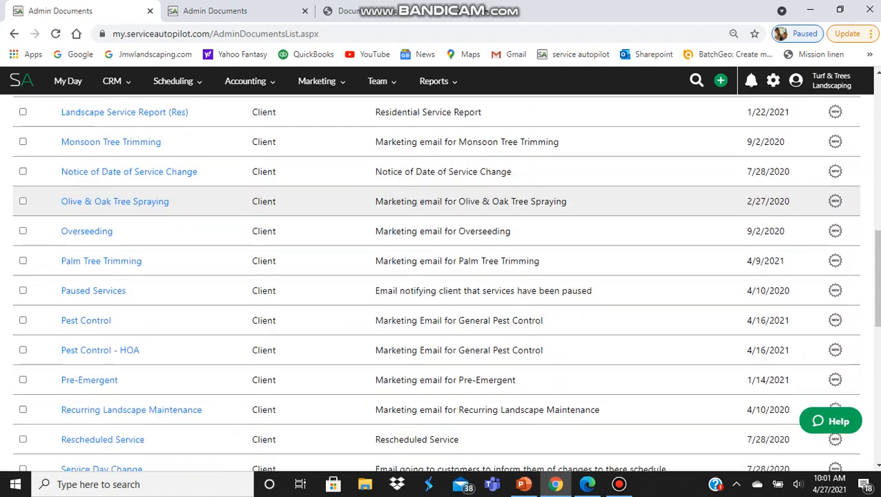
pyautogui.scroll(-2, 442, 227)
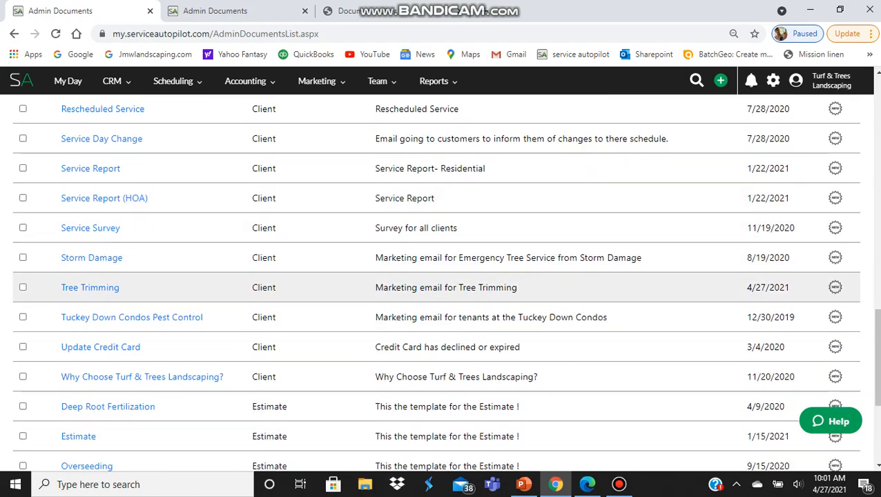
pyautogui.scroll(8, 442, 169)
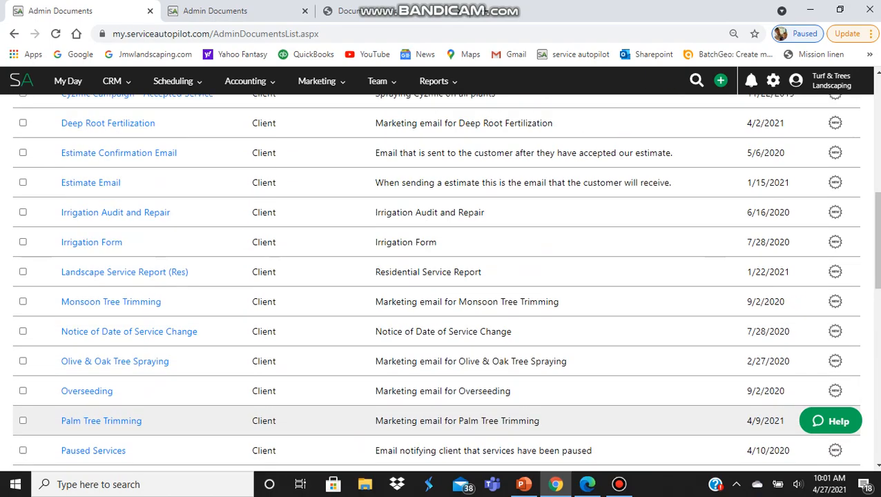
pyautogui.scroll(-13, 442, 170)
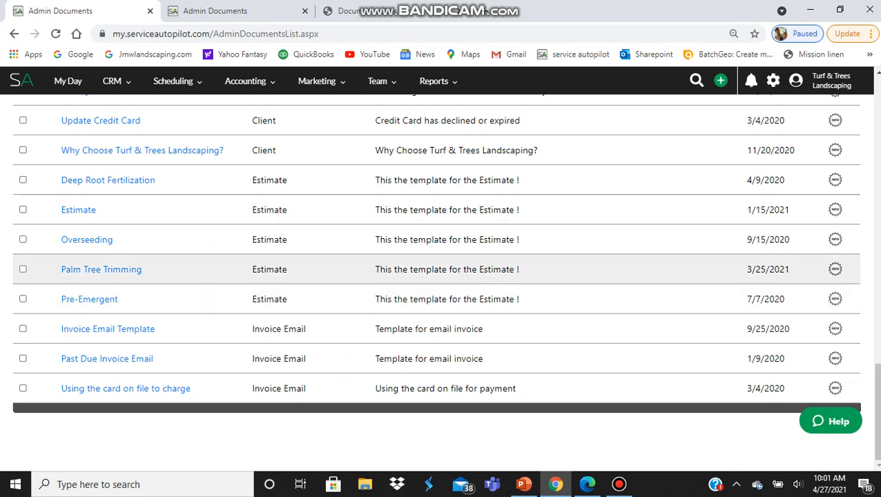
pyautogui.scroll(2, 442, 276)
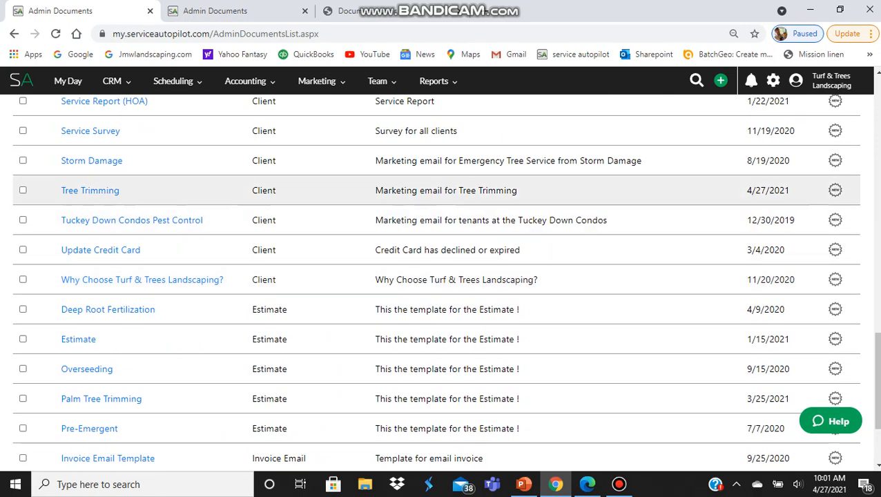
pyautogui.click(90, 190)
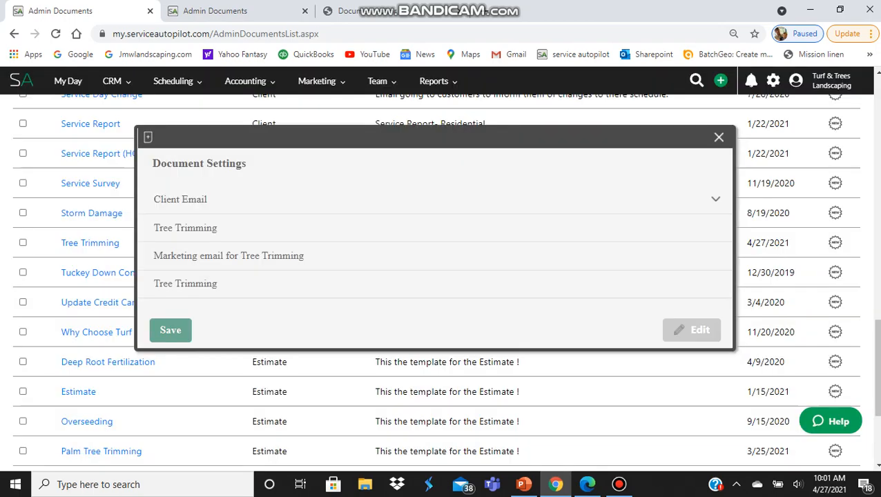
pyautogui.click(691, 330)
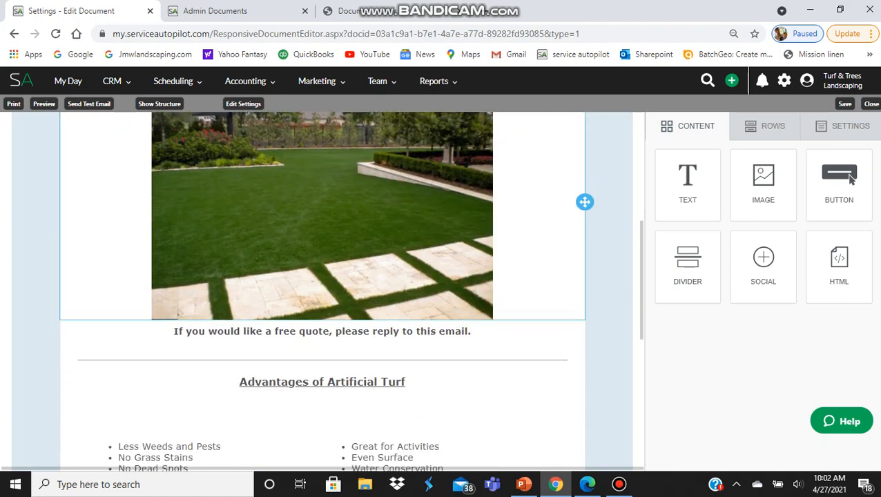
# Look through the email and replace the artificial turf sentences under the greeting with "It is now time to trim your trees.".
pyautogui.scroll(-2, 322, 276)
pyautogui.scroll(-2, 321, 278)
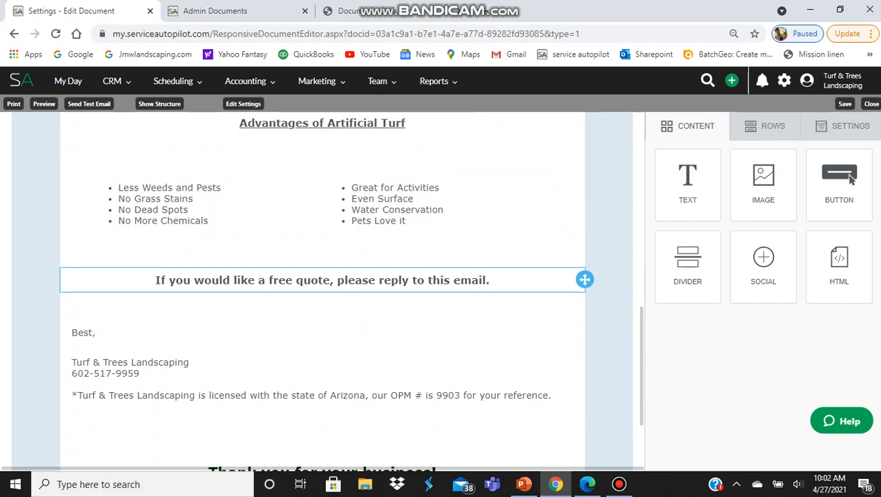
pyautogui.scroll(-2, 321, 331)
pyautogui.scroll(9, 321, 331)
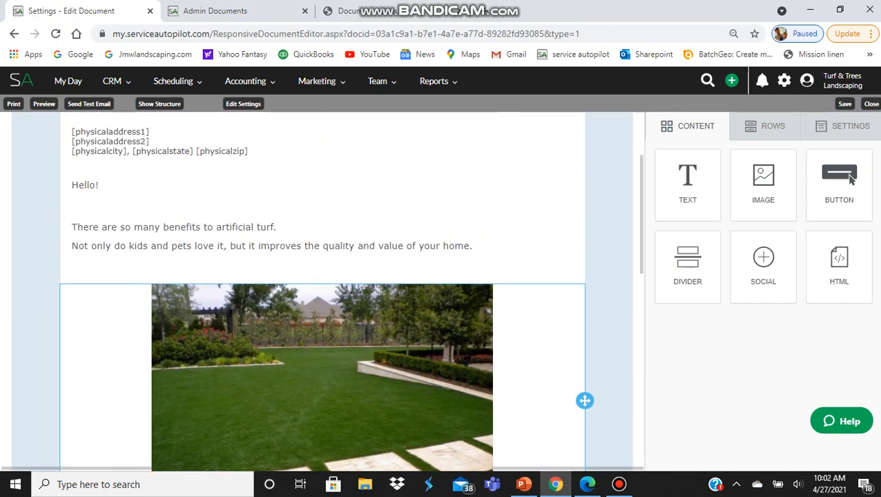
pyautogui.scroll(1, 321, 311)
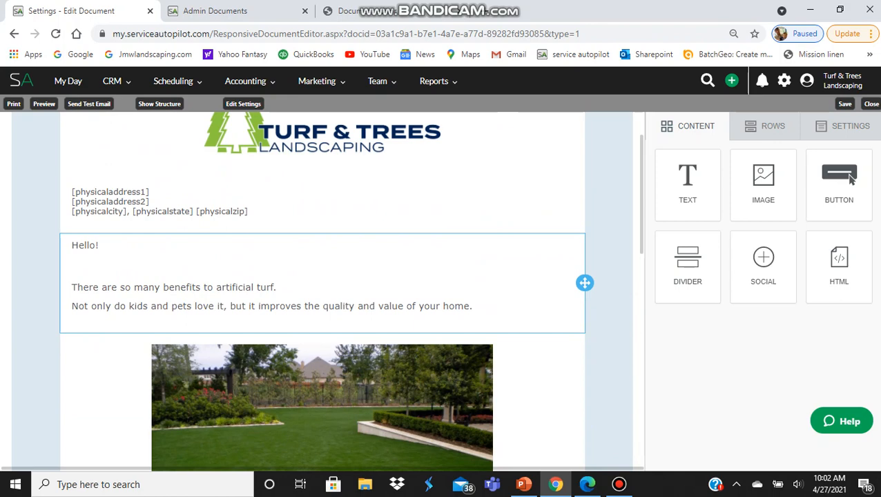
pyautogui.moveTo(474, 306); pyautogui.dragTo(72, 283)
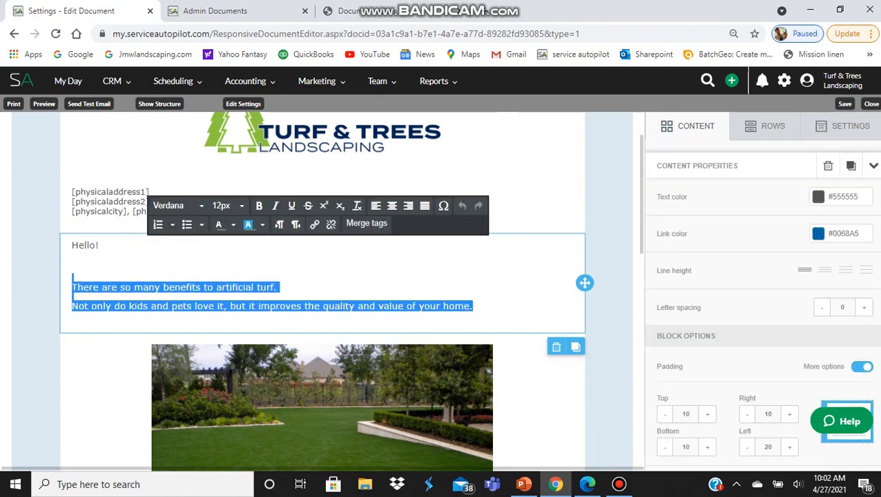
pyautogui.press('BackSpace')
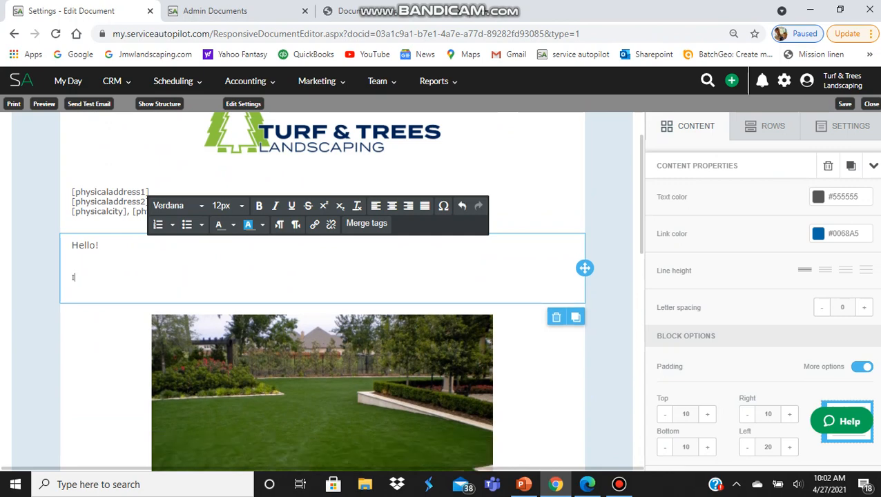
pyautogui.write('It i')
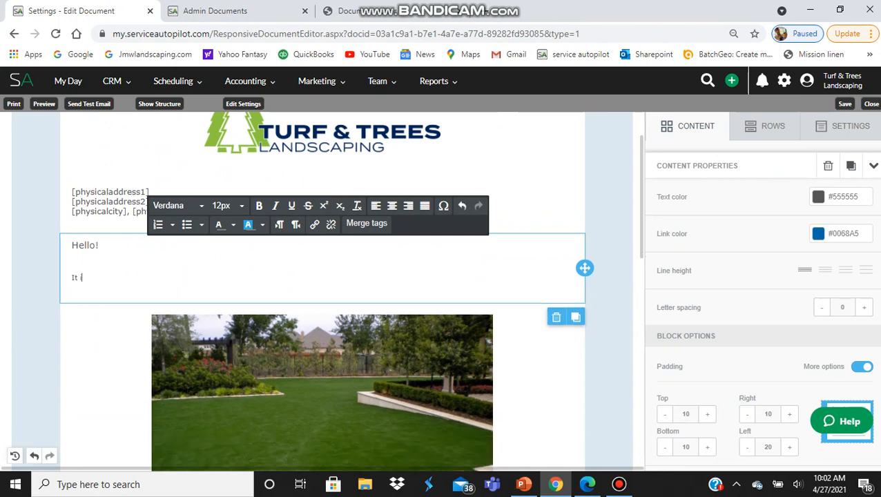
pyautogui.write('s now time to trim your trees')
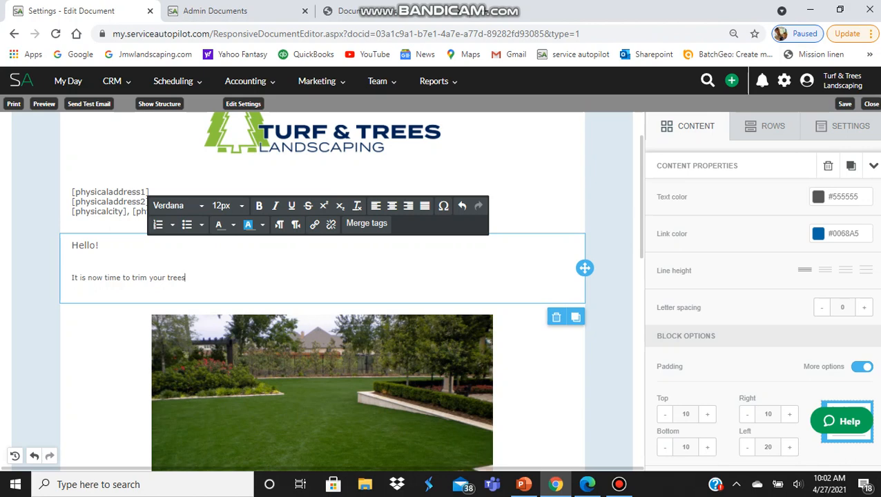
pyautogui.write('.')
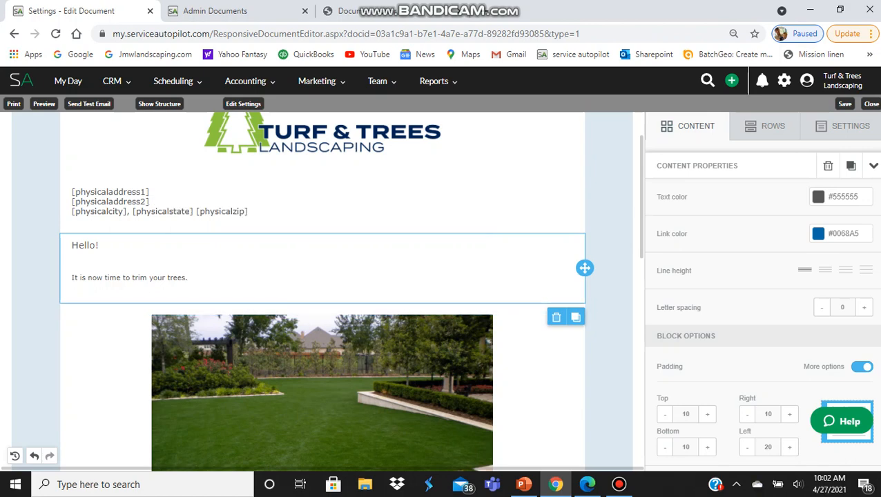
pyautogui.hotkey('shift', 'Home')
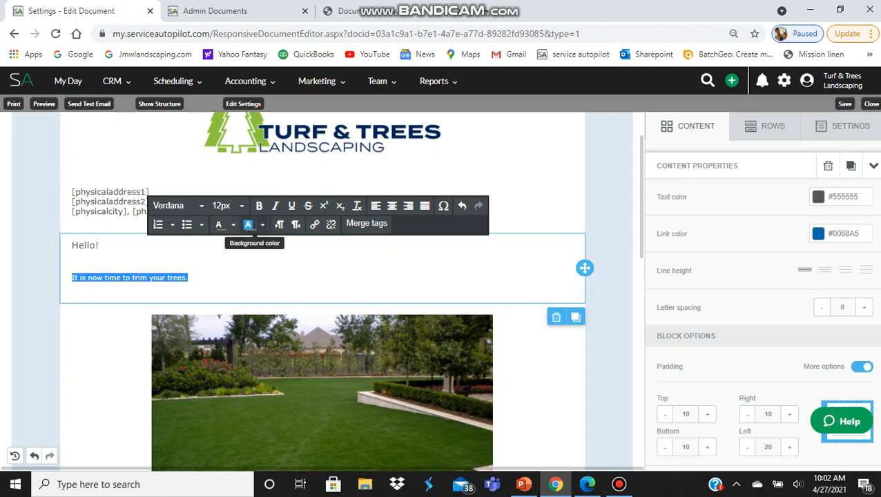
pyautogui.click(227, 206)
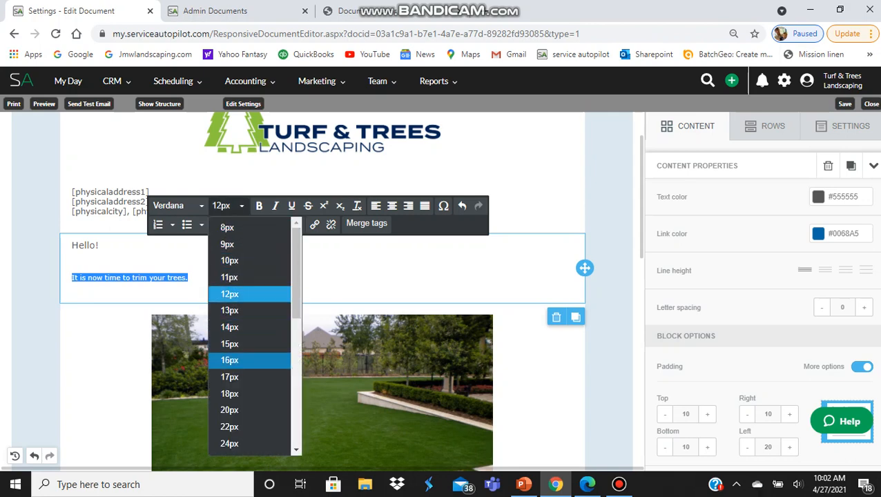
pyautogui.click(176, 277)
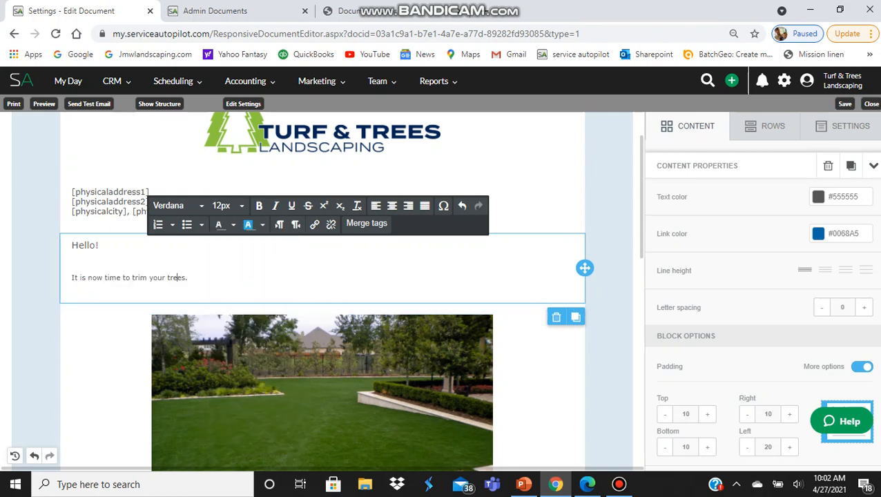
# Try a font size of 18px on the sentence "It is now time to trim your trees.".
pyautogui.moveTo(187, 278); pyautogui.dragTo(71, 277)
pyautogui.click(228, 205)
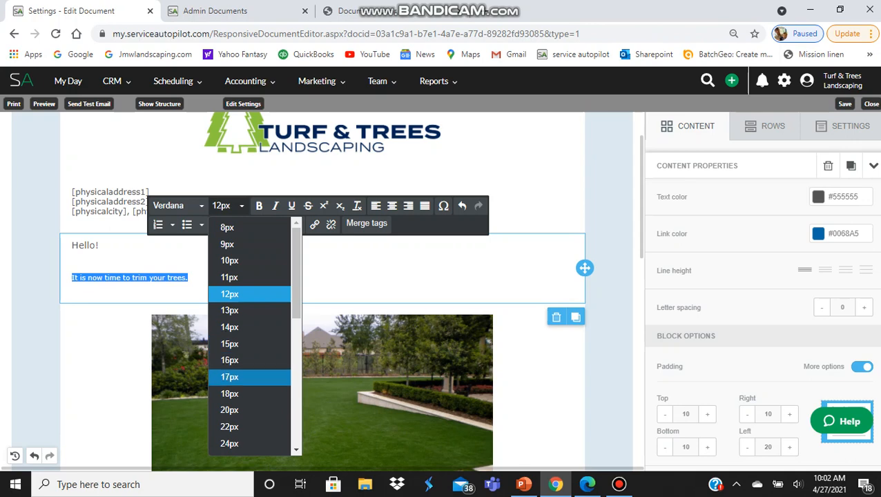
pyautogui.click(229, 394)
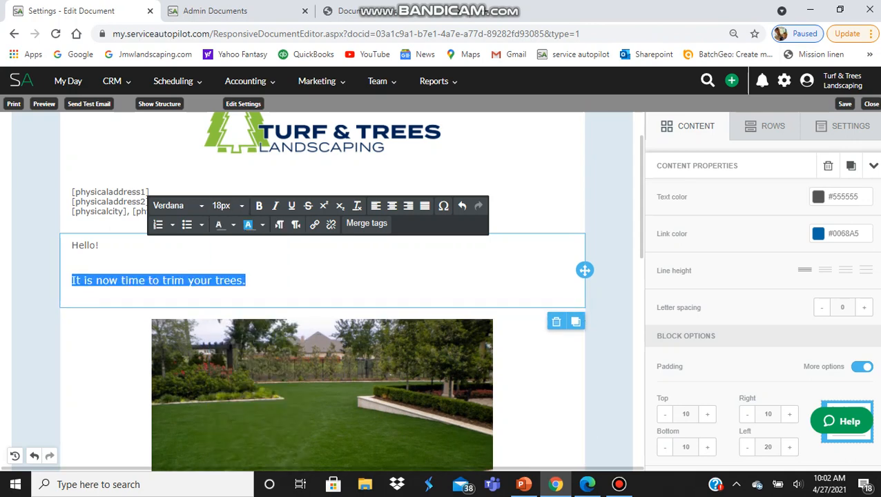
pyautogui.click(89, 245)
pyautogui.click(73, 290)
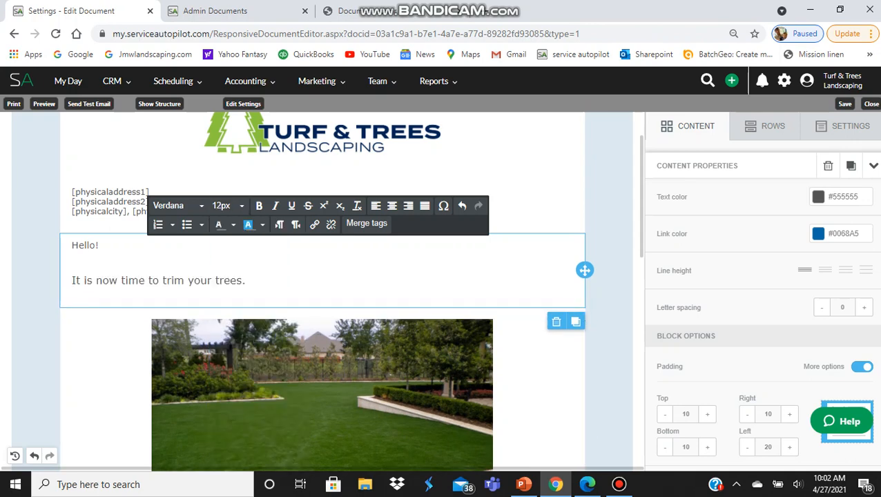
# Set the font size of the sentence "It is now time to trim your trees." to 16px.
pyautogui.moveTo(247, 280); pyautogui.dragTo(72, 280)
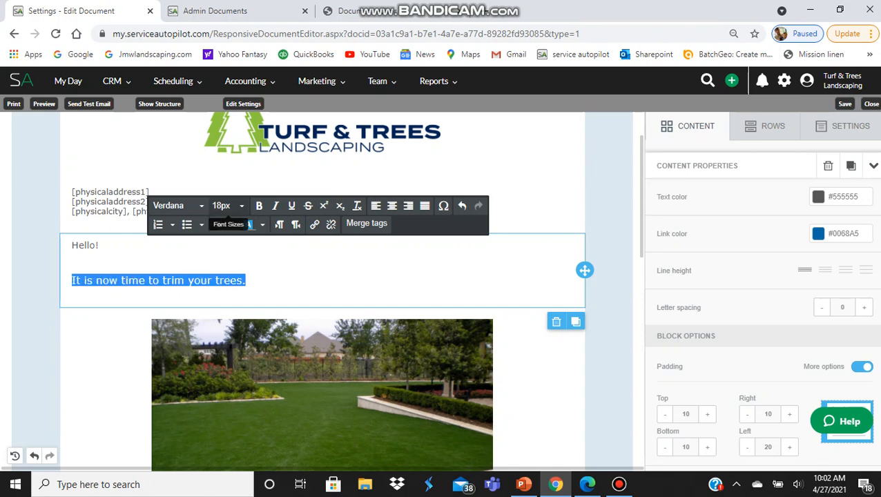
pyautogui.click(231, 205)
pyautogui.click(245, 359)
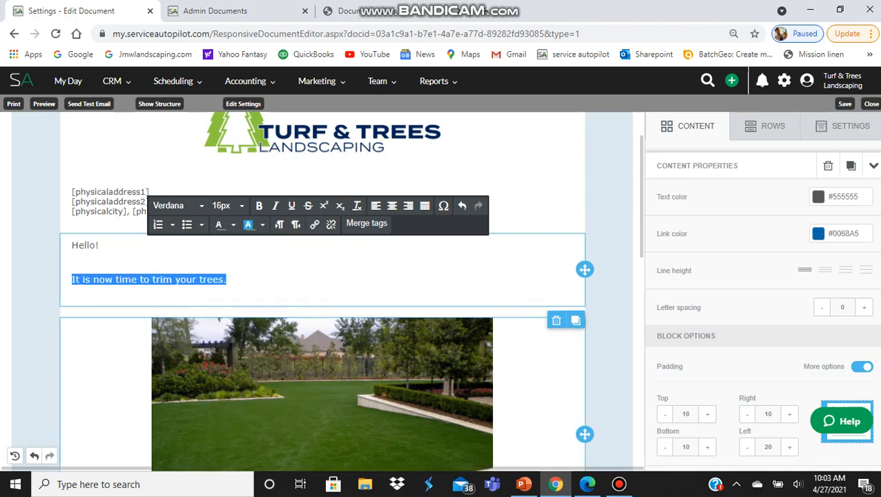
pyautogui.click(235, 280)
# Add an empty single-column row between the address merge fields and the greeting.
pyautogui.click(608, 194)
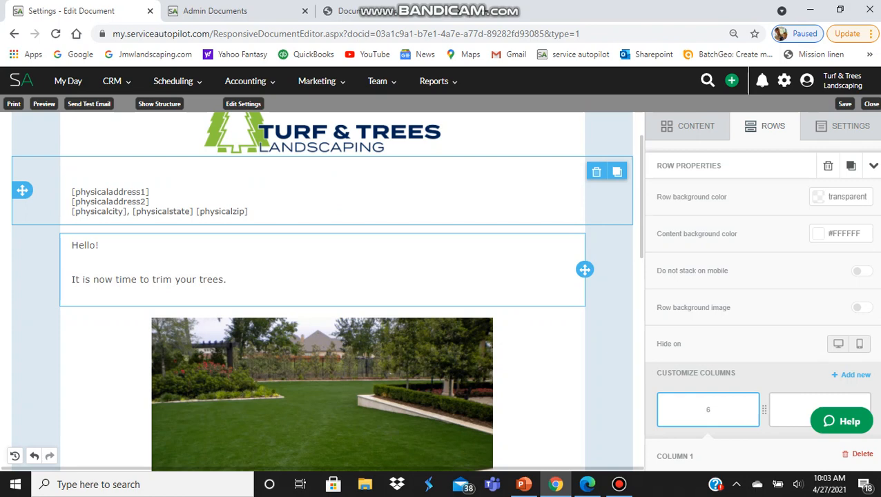
pyautogui.scroll(-1, 322, 290)
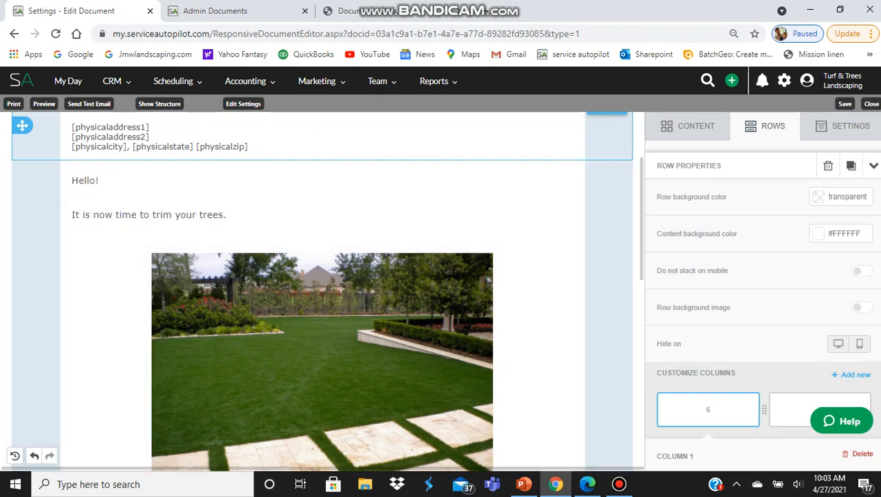
pyautogui.press('Escape')
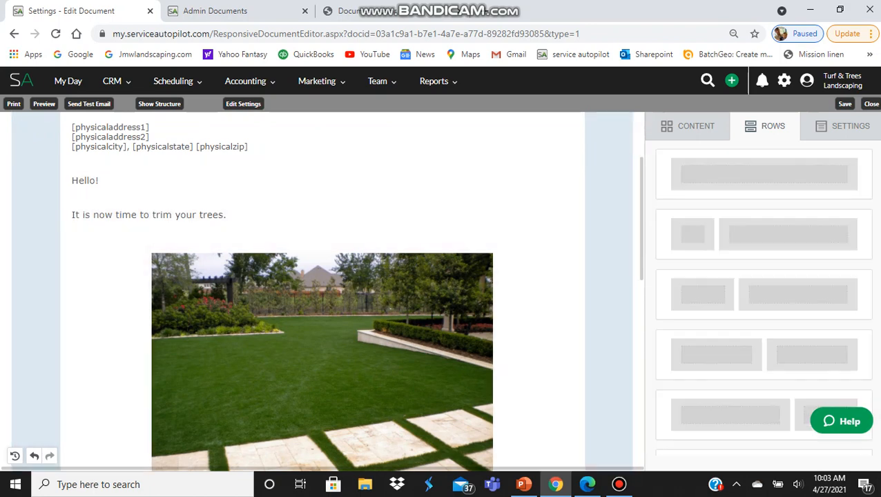
pyautogui.moveTo(764, 174); pyautogui.dragTo(361, 190)
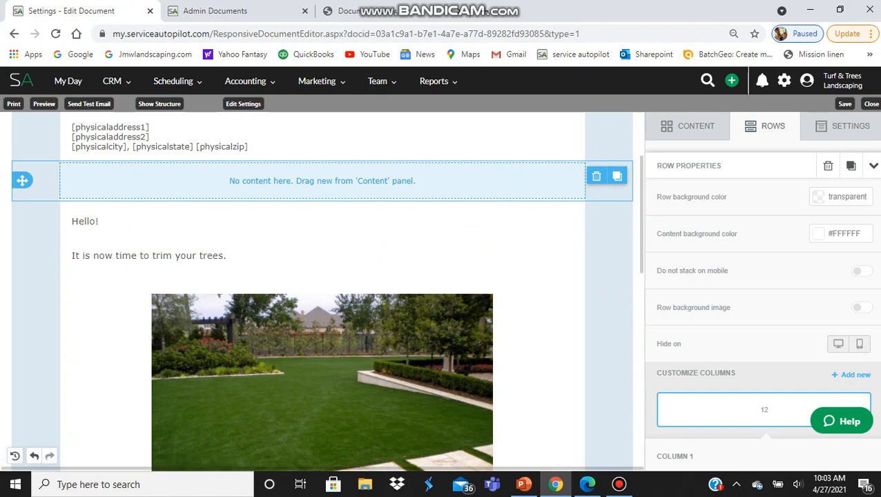
pyautogui.moveTo(22, 181); pyautogui.dragTo(137, 333)
pyautogui.scroll(-5, 137, 332)
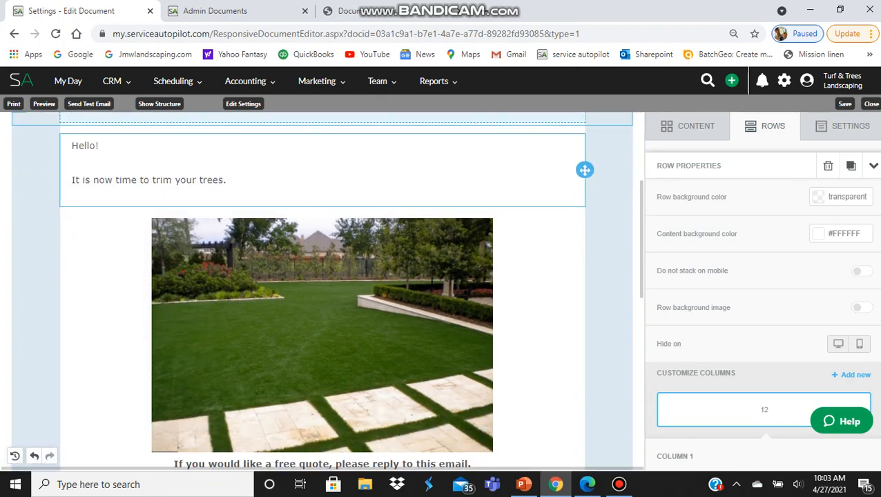
pyautogui.scroll(7, 322, 292)
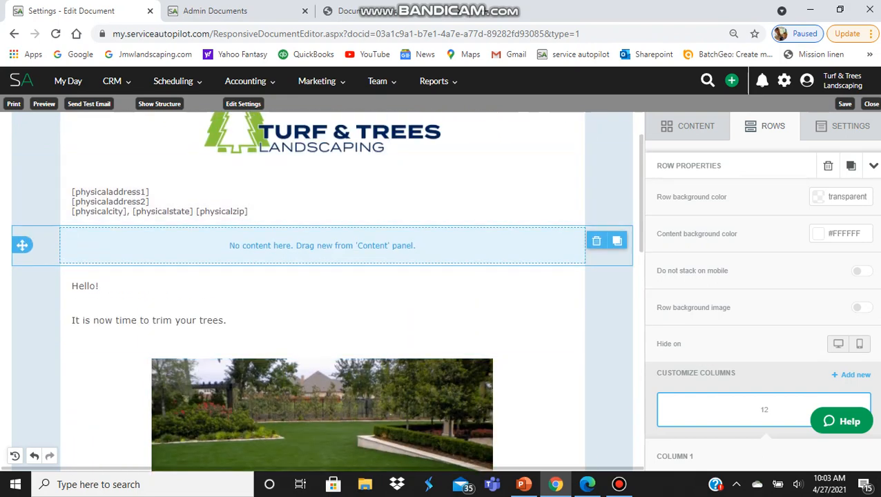
# Place a text block in the empty row, replace its placeholder with "Tree Trimming" and centre it.
pyautogui.click(695, 126)
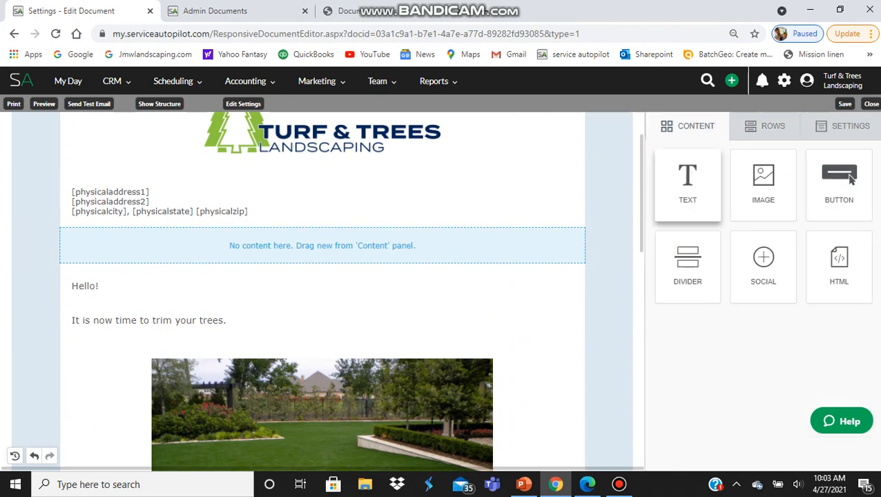
pyautogui.moveTo(688, 183); pyautogui.dragTo(435, 297)
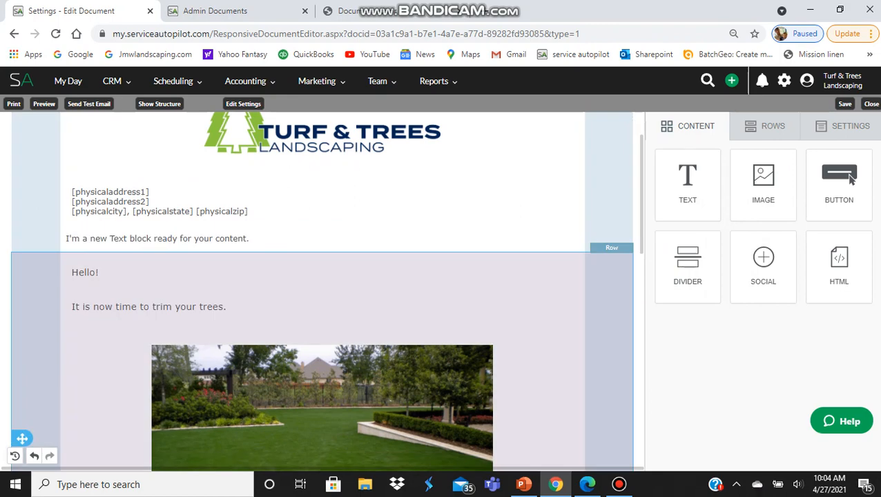
pyautogui.hotkey('ctrl', 'a')
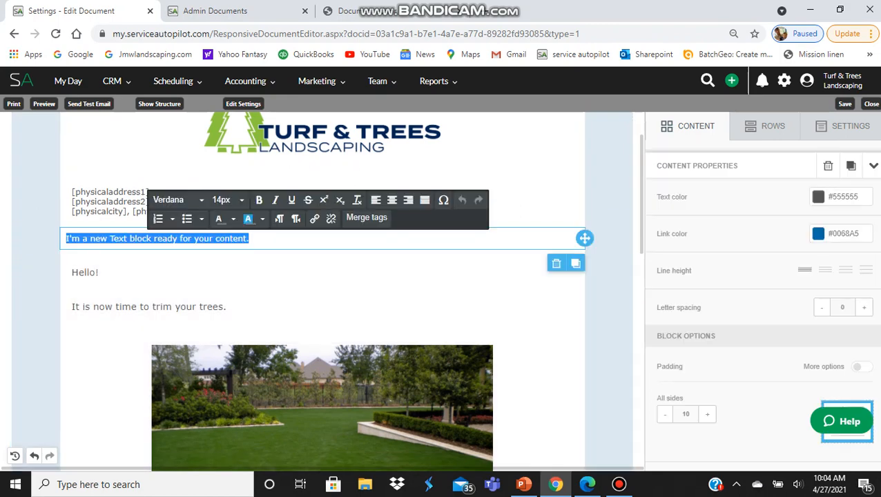
pyautogui.write('Tree Trimming')
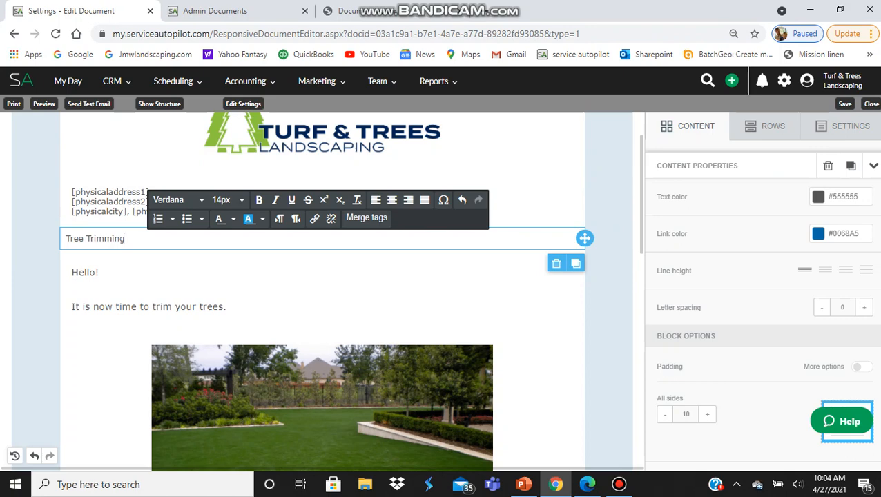
pyautogui.click(391, 199)
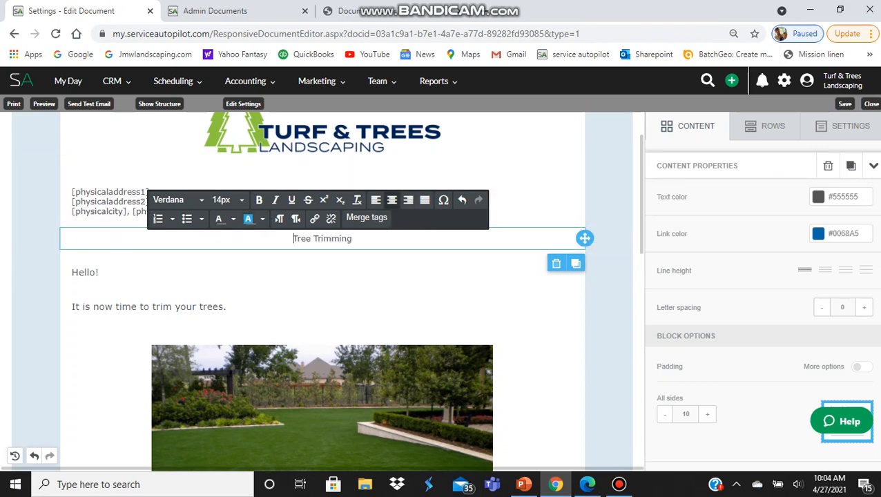
pyautogui.click(229, 306)
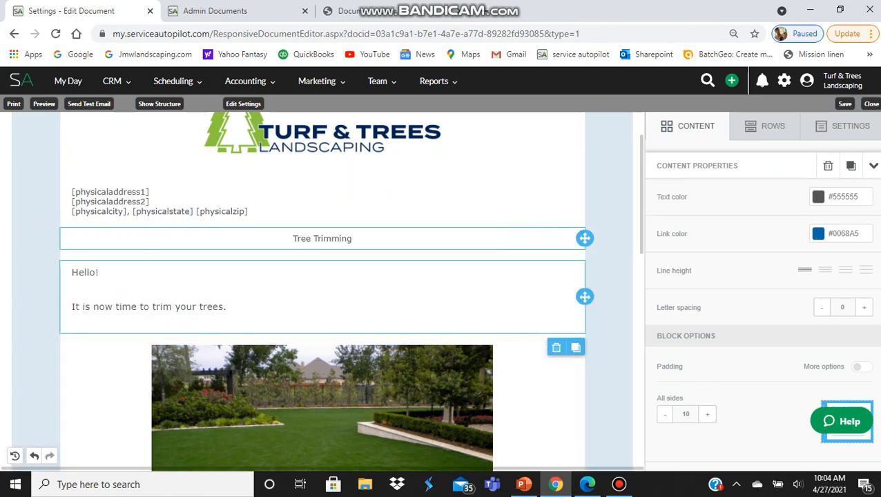
# Format the "Tree Trimming" heading as 20px bold.
pyautogui.click(294, 238)
pyautogui.moveTo(294, 238); pyautogui.dragTo(352, 238)
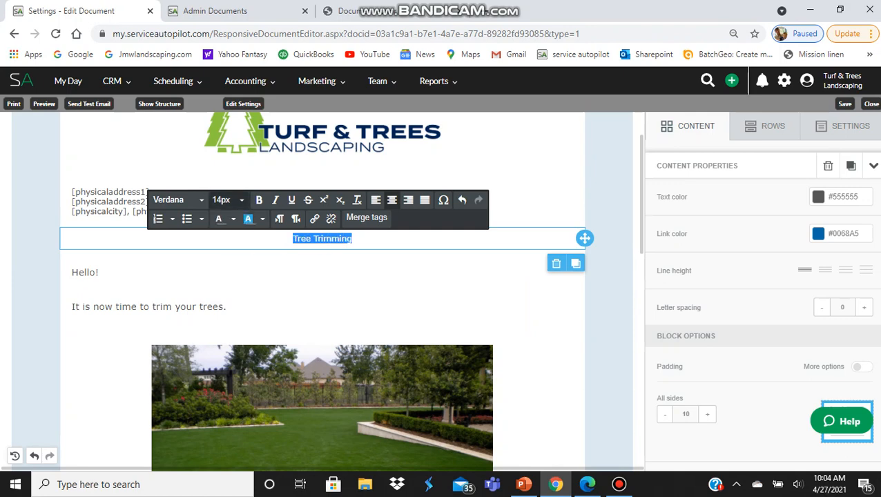
pyautogui.click(227, 199)
pyautogui.click(229, 403)
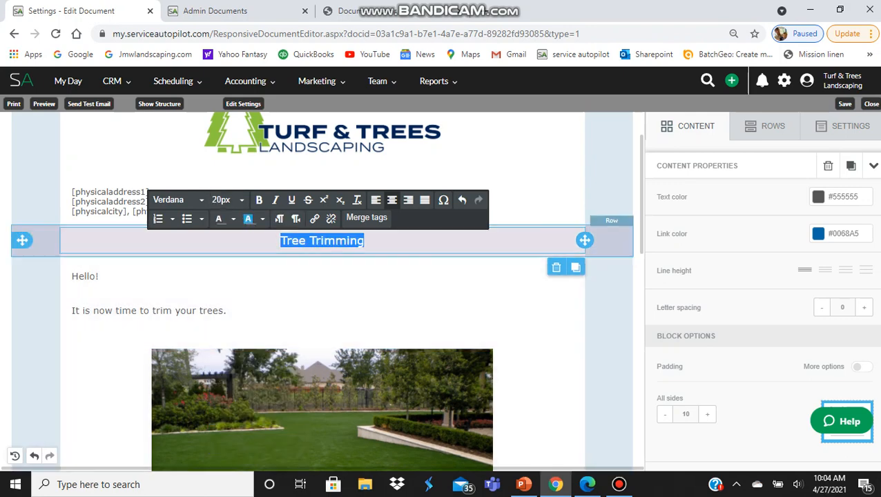
pyautogui.click(259, 200)
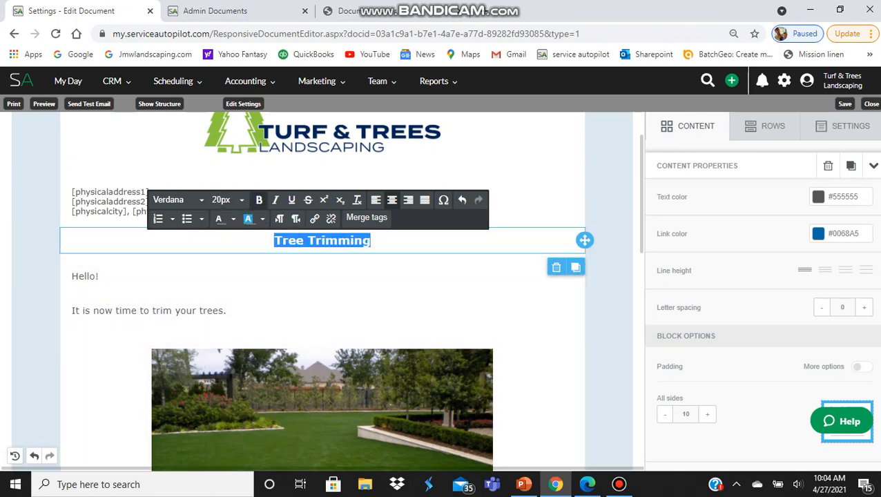
pyautogui.press('Right')
# Replace the exclamation mark after "Hello" with the Client First Name merge tag followed by a comma.
pyautogui.click(227, 311)
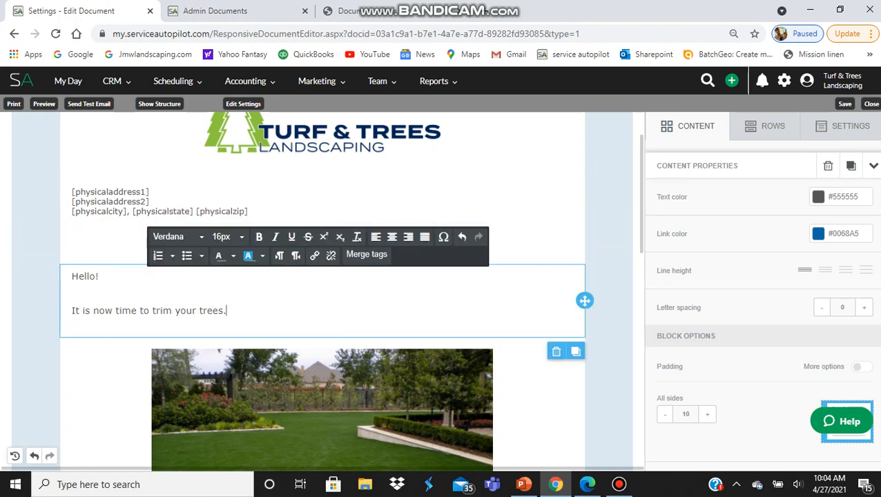
pyautogui.click(329, 169)
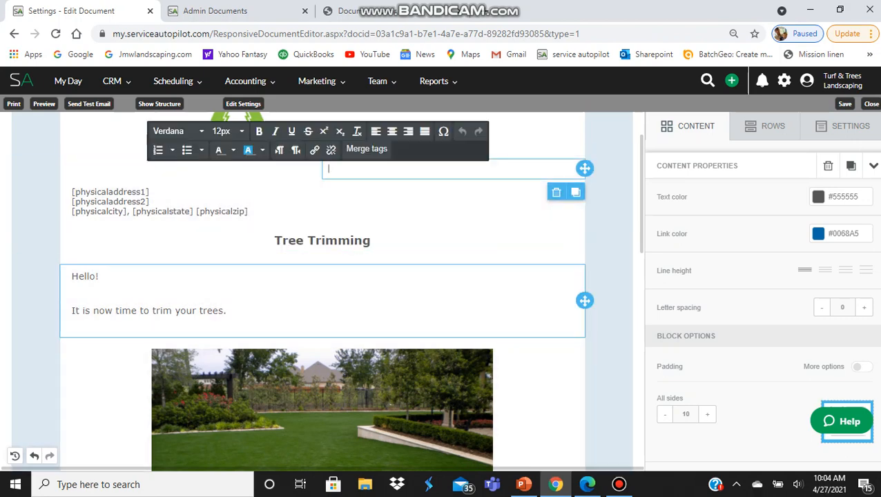
pyautogui.click(100, 276)
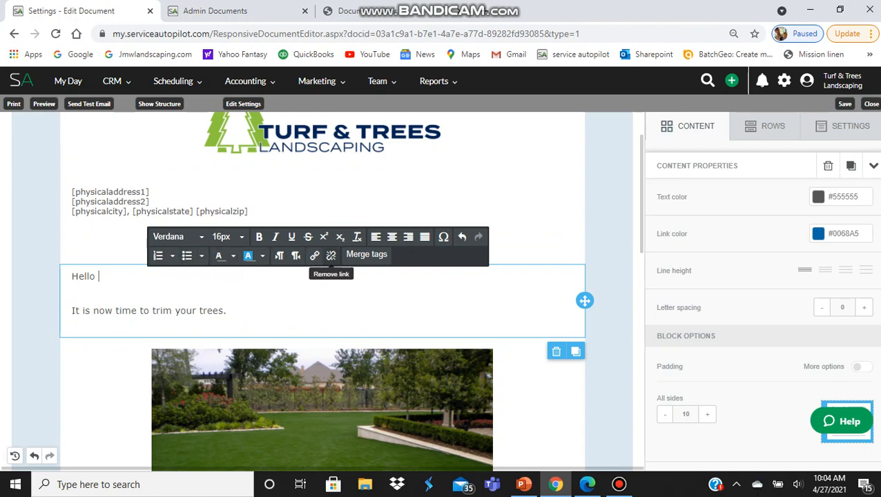
pyautogui.click(367, 254)
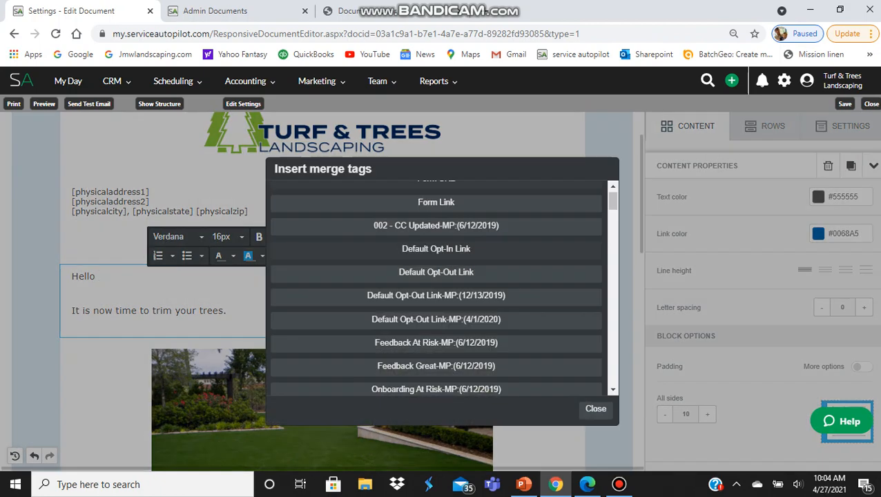
pyautogui.scroll(1, 366, 251)
pyautogui.scroll(-3, 436, 287)
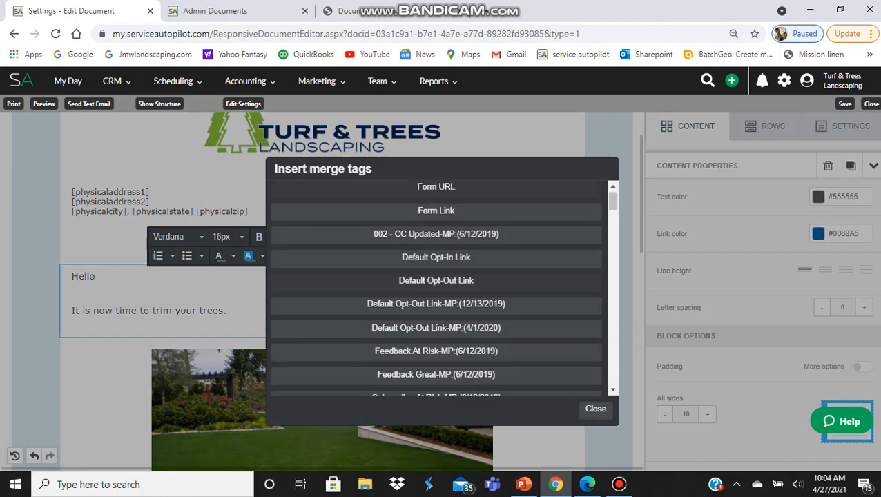
pyautogui.scroll(-2, 435, 286)
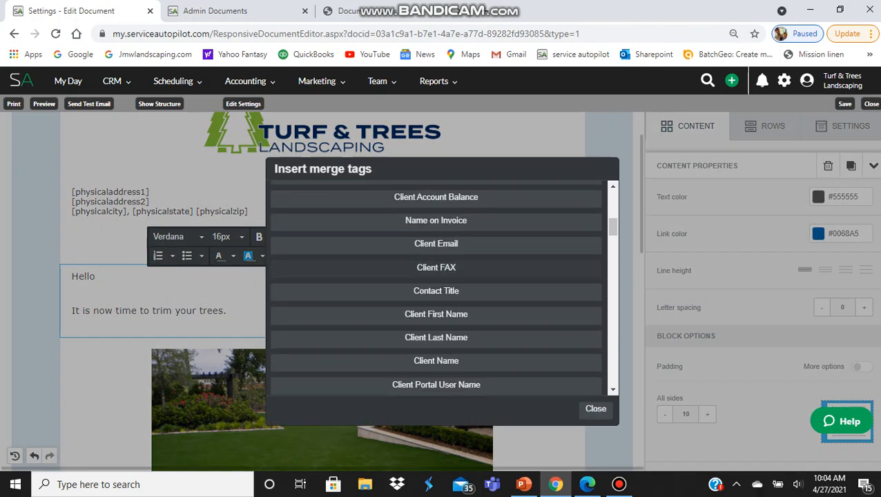
pyautogui.scroll(-1, 435, 286)
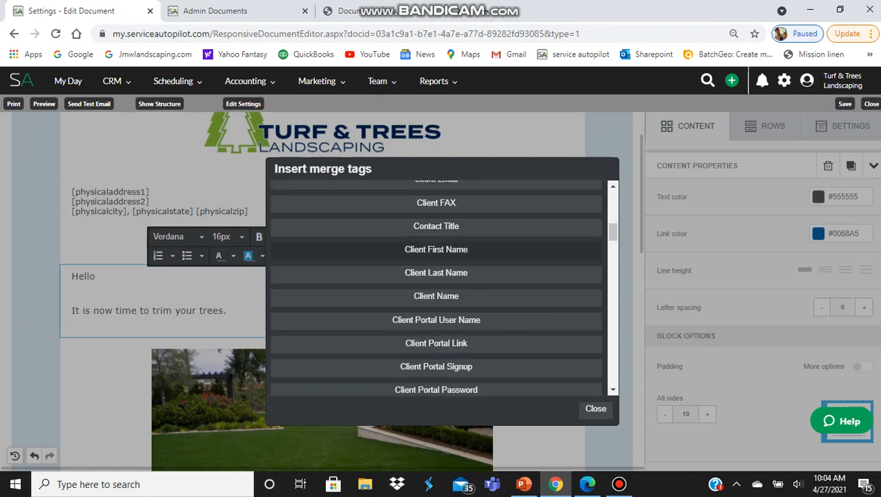
pyautogui.click(435, 249)
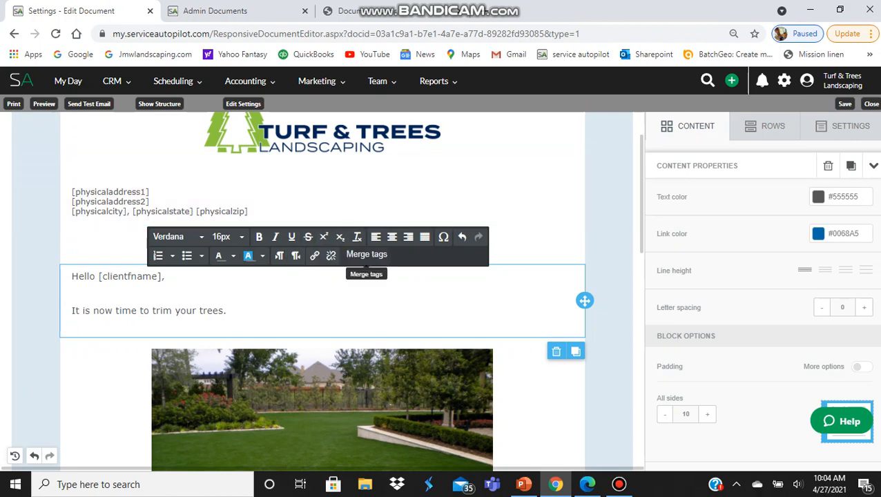
pyautogui.click(228, 310)
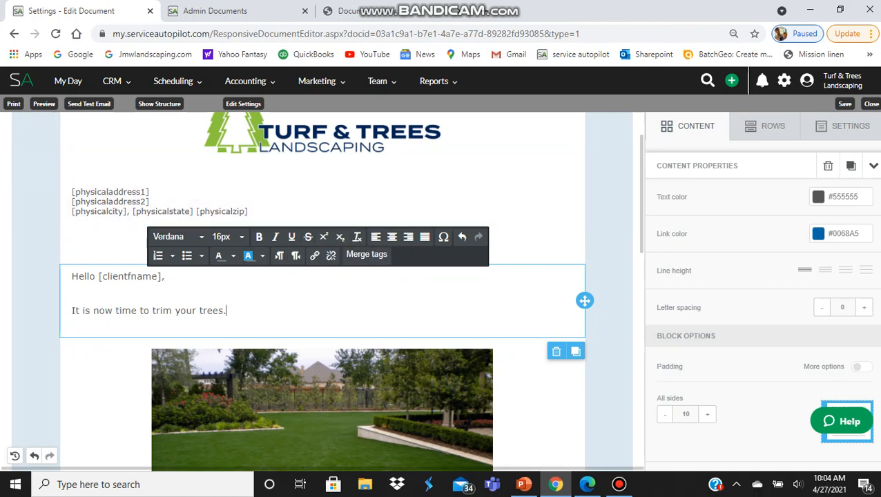
# Replace the artificial turf photo below the greeting with the 377.8 KB photo of a tree in front of a house.
pyautogui.scroll(-3, 321, 290)
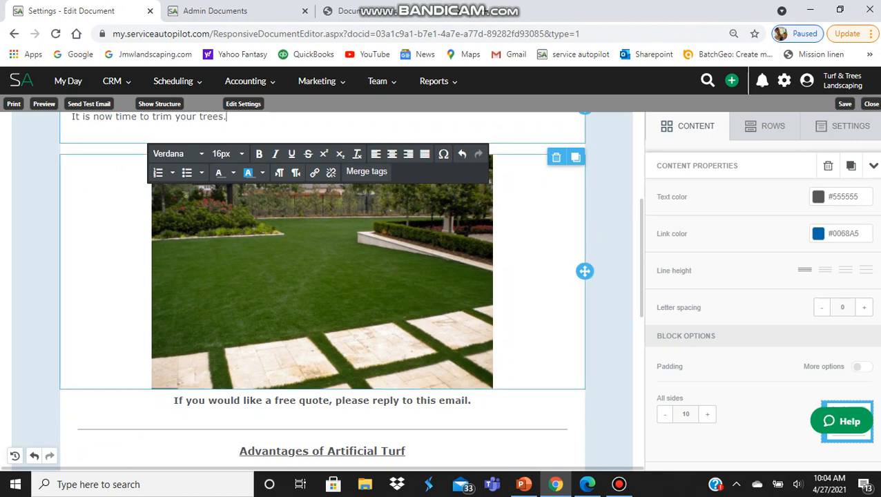
pyautogui.scroll(1, 322, 283)
pyautogui.click(321, 336)
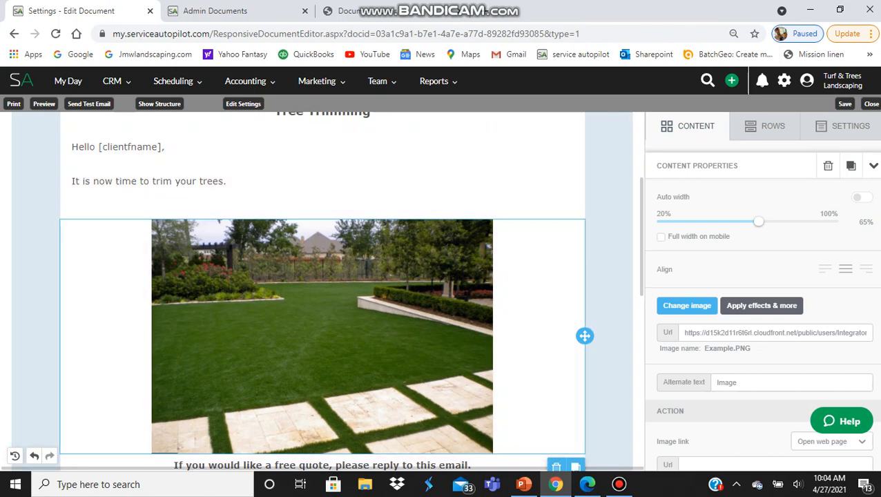
pyautogui.scroll(-1, 762, 311)
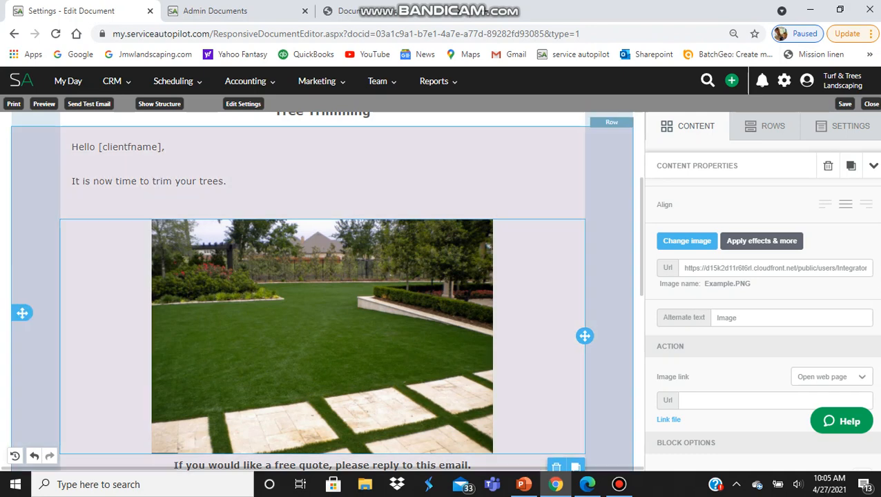
pyautogui.scroll(-1, 761, 315)
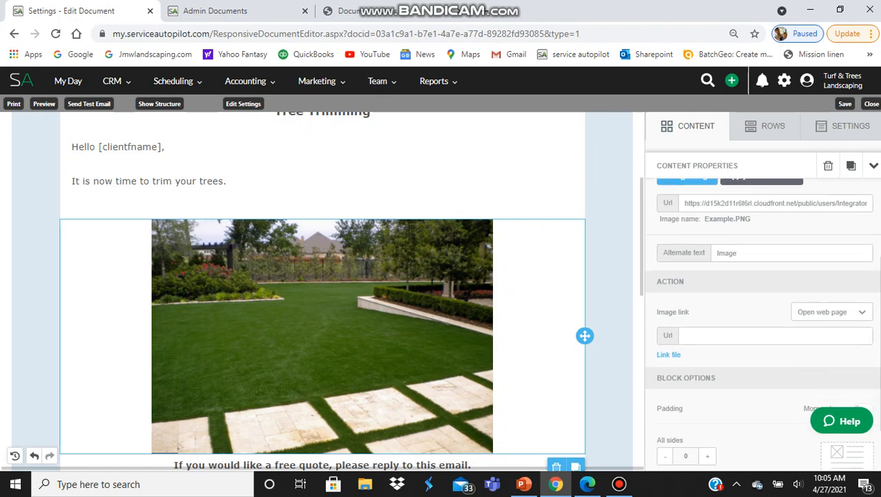
pyautogui.scroll(2, 760, 315)
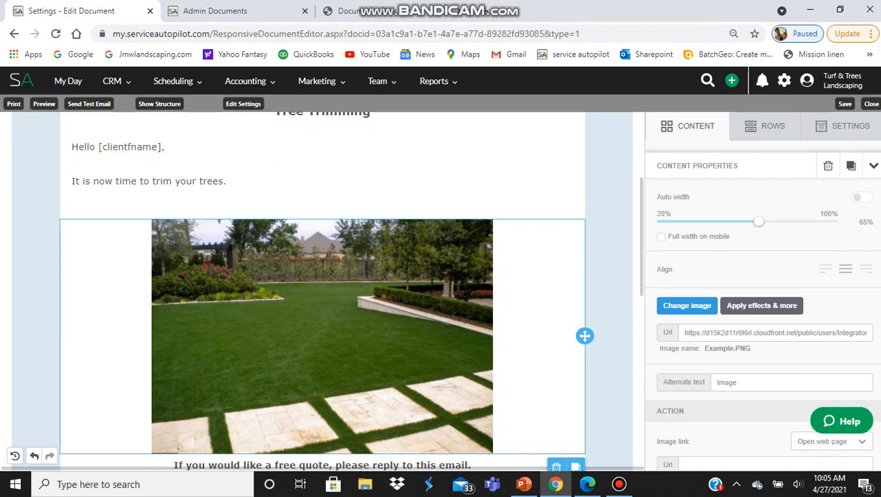
pyautogui.click(686, 305)
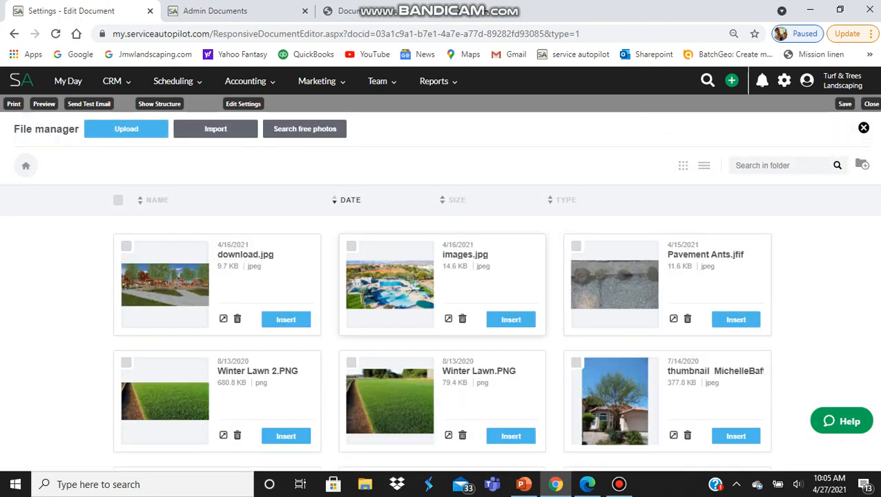
pyautogui.scroll(-3, 442, 249)
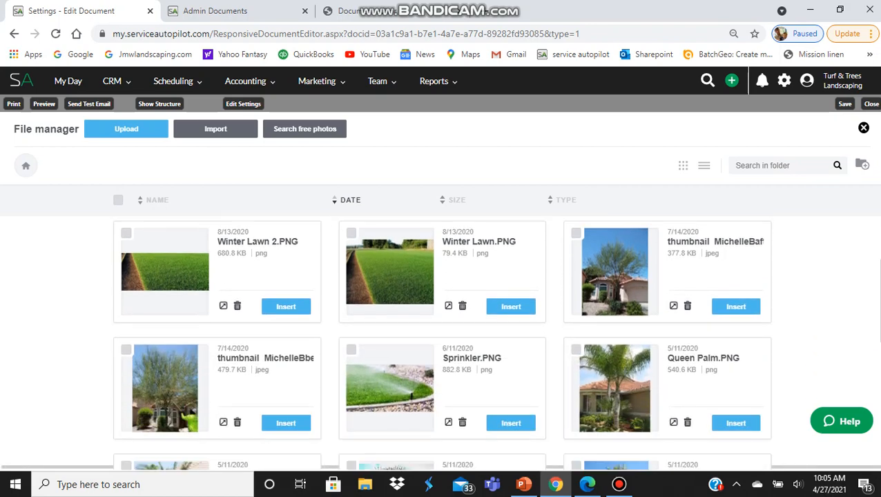
pyautogui.scroll(2, 442, 342)
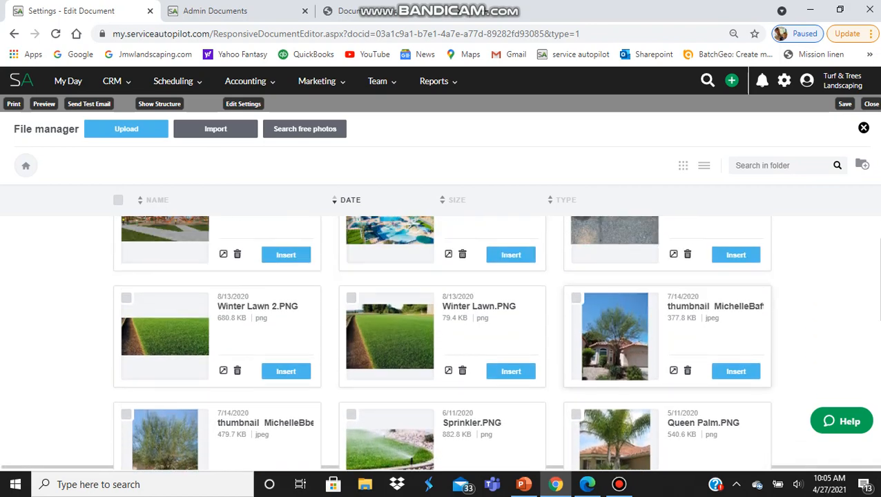
pyautogui.scroll(-1, 442, 342)
pyautogui.click(736, 307)
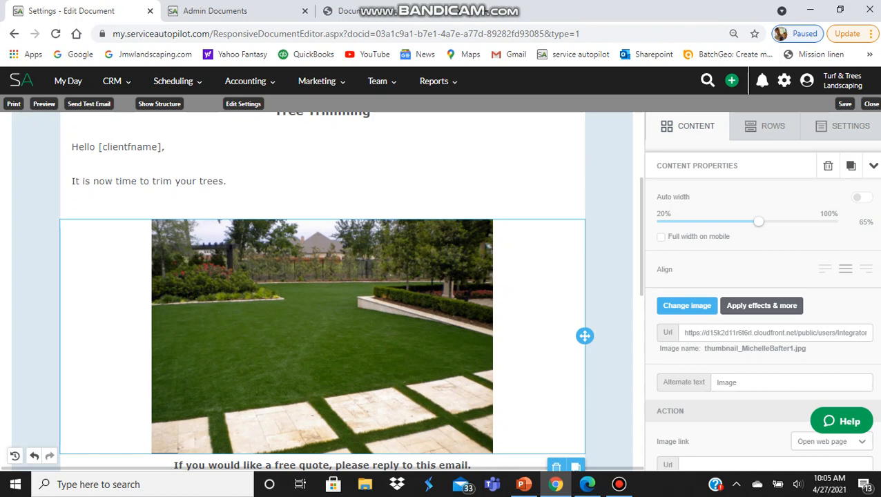
# Reduce the width of the tree photo to 35%.
pyautogui.scroll(-4, 322, 289)
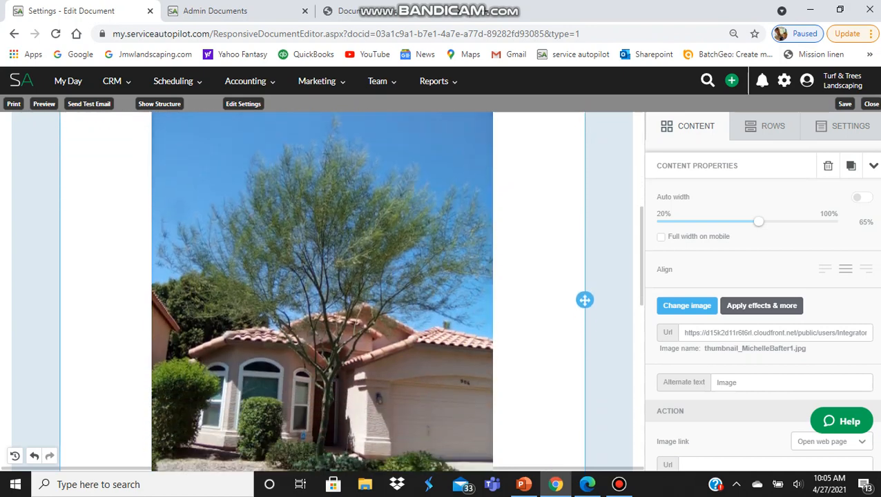
pyautogui.scroll(-1, 322, 290)
pyautogui.scroll(4, 323, 290)
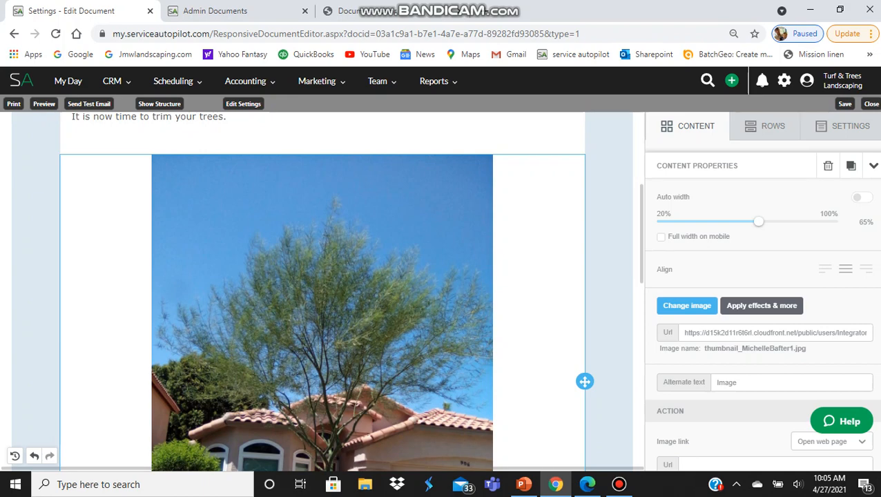
pyautogui.moveTo(758, 222)
pyautogui.moveTo(759, 221); pyautogui.dragTo(690, 221)
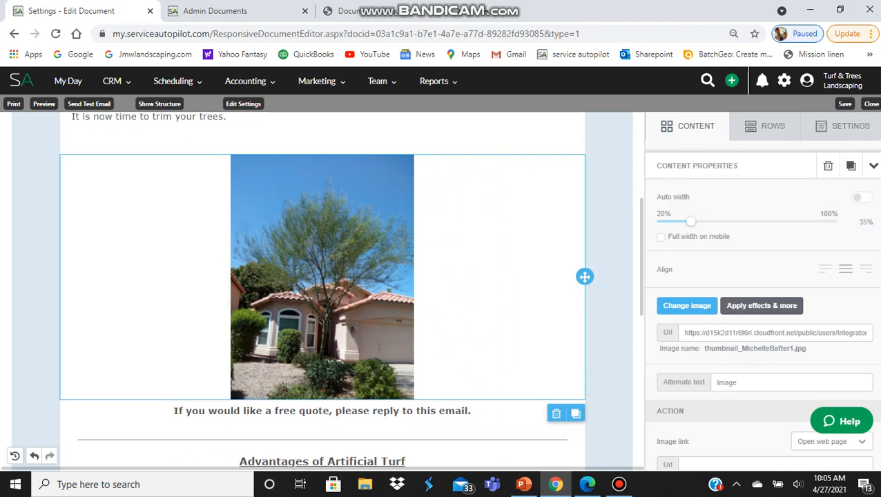
pyautogui.scroll(-1, 762, 290)
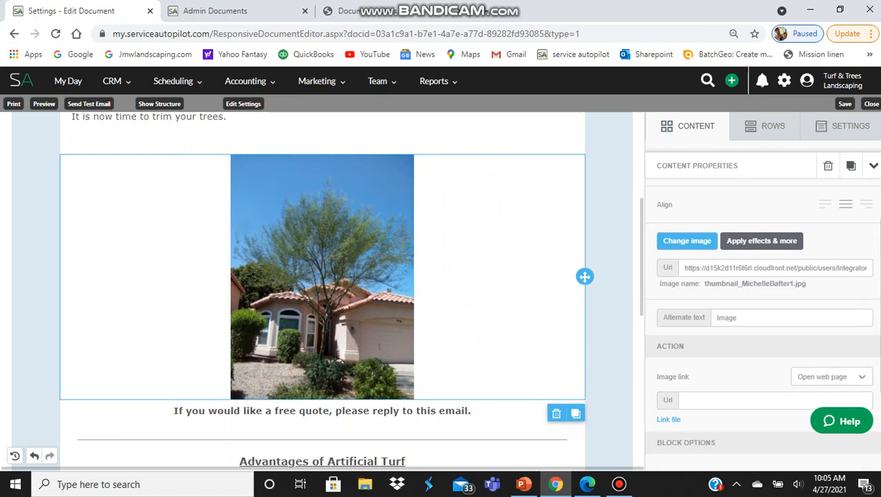
pyautogui.scroll(-2, 762, 290)
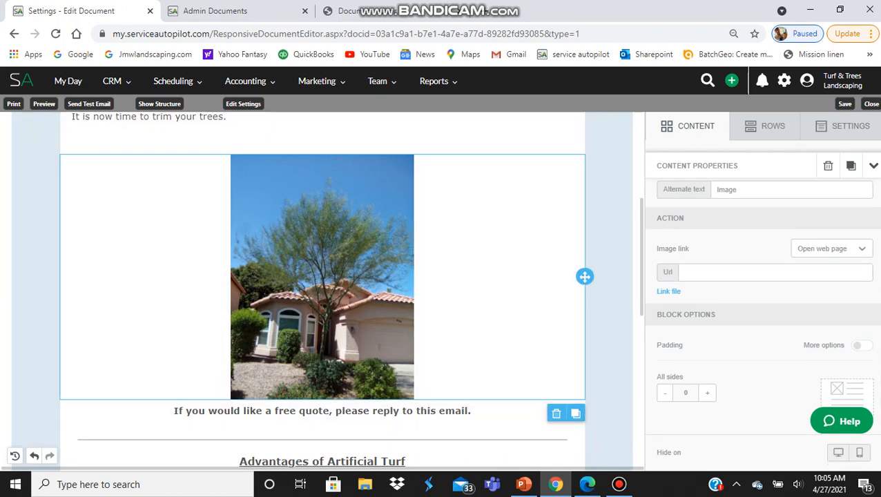
pyautogui.scroll(3, 763, 311)
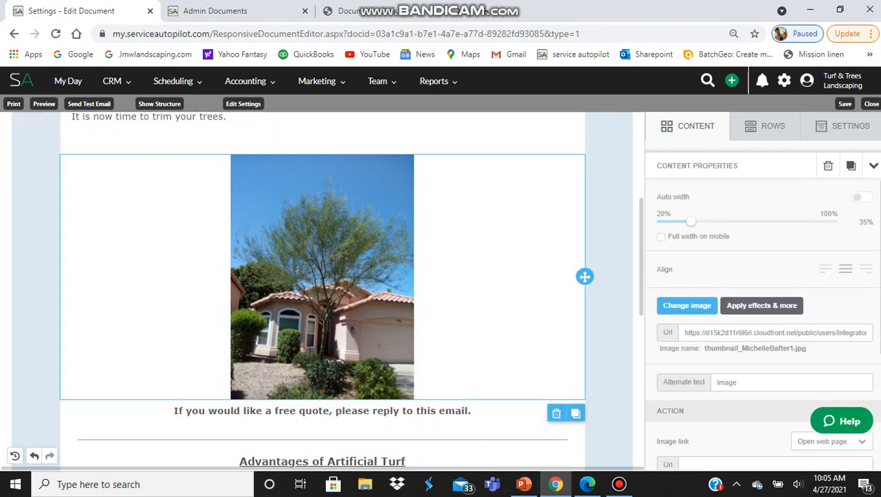
pyautogui.scroll(1, 322, 290)
pyautogui.scroll(-3, 322, 290)
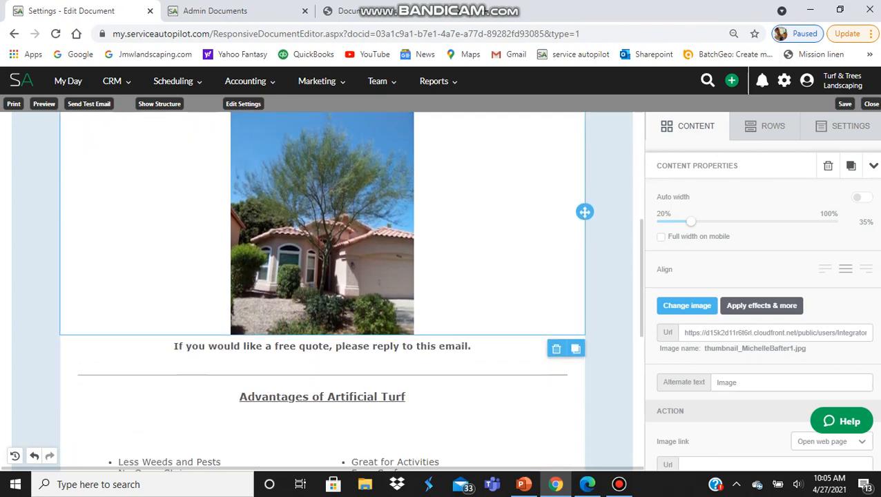
pyautogui.click(433, 346)
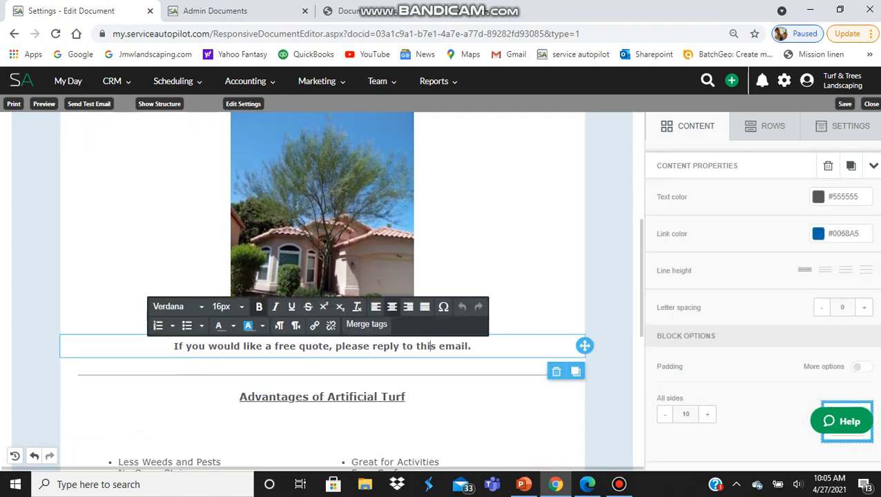
# Add a single-column row between the "Tree Trimming" heading and the greeting, and place a text block in it.
pyautogui.scroll(5, 321, 290)
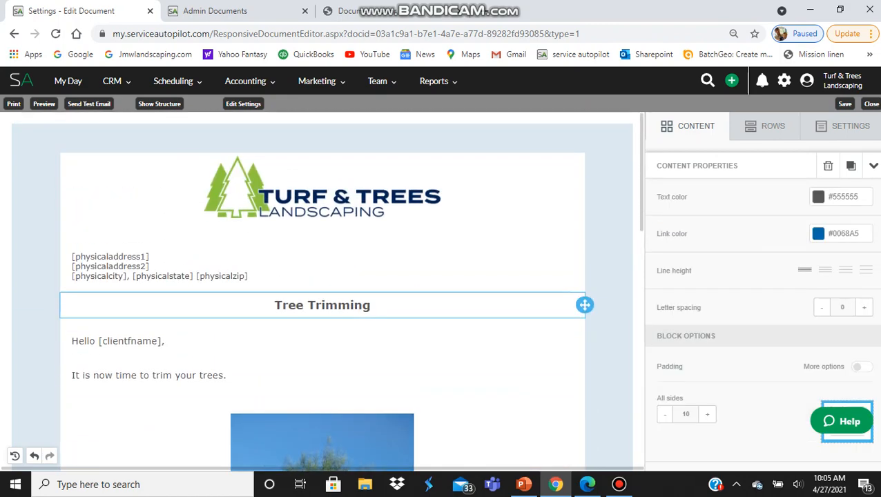
pyautogui.click(766, 125)
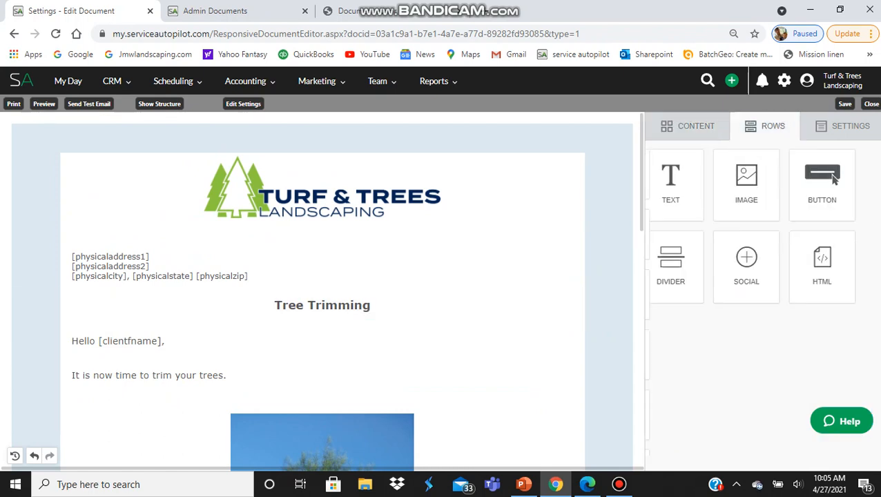
pyautogui.moveTo(763, 174); pyautogui.dragTo(483, 338)
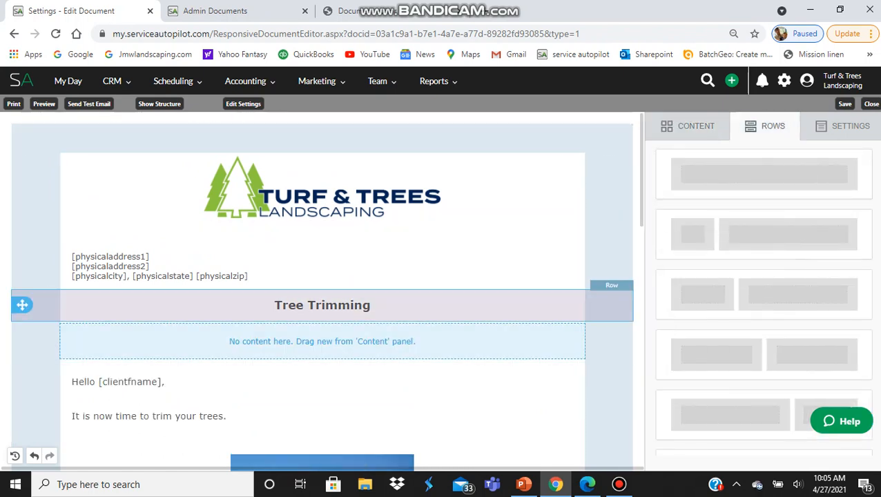
pyautogui.click(688, 125)
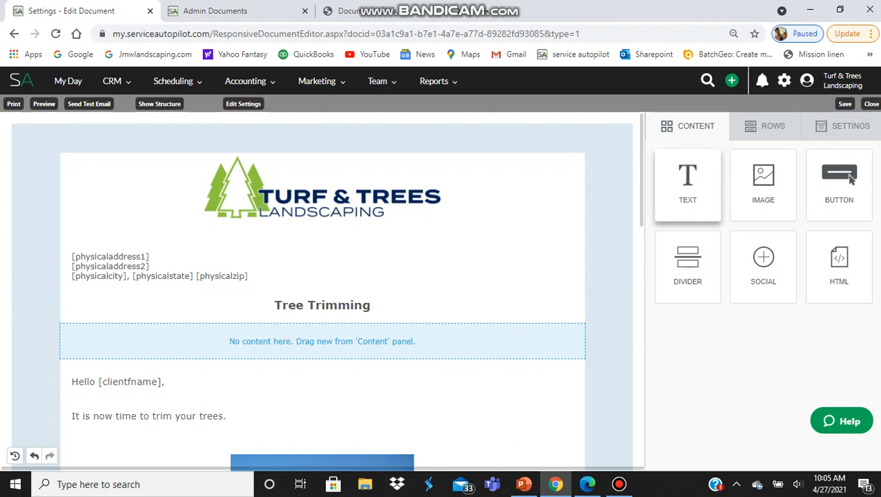
pyautogui.moveTo(688, 181); pyautogui.dragTo(483, 341)
pyautogui.click(249, 334)
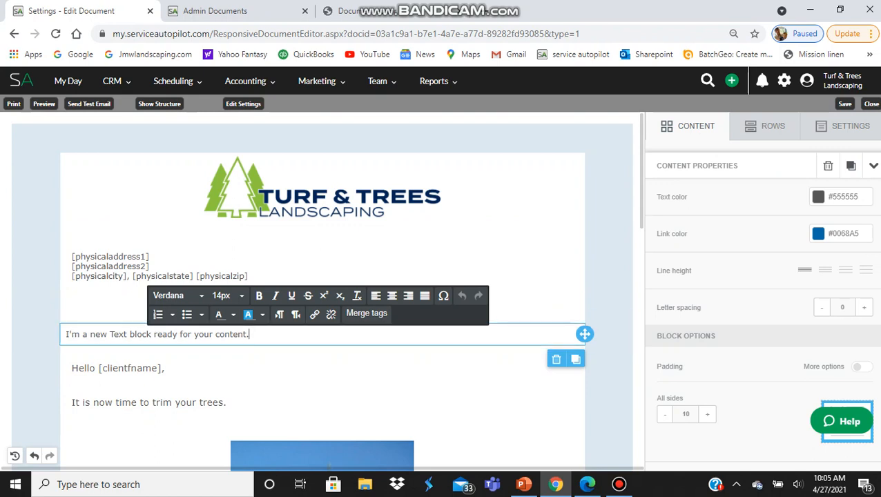
# Delete the placeholder text block and its empty row below the "Tree Trimming" heading.
pyautogui.click(828, 166)
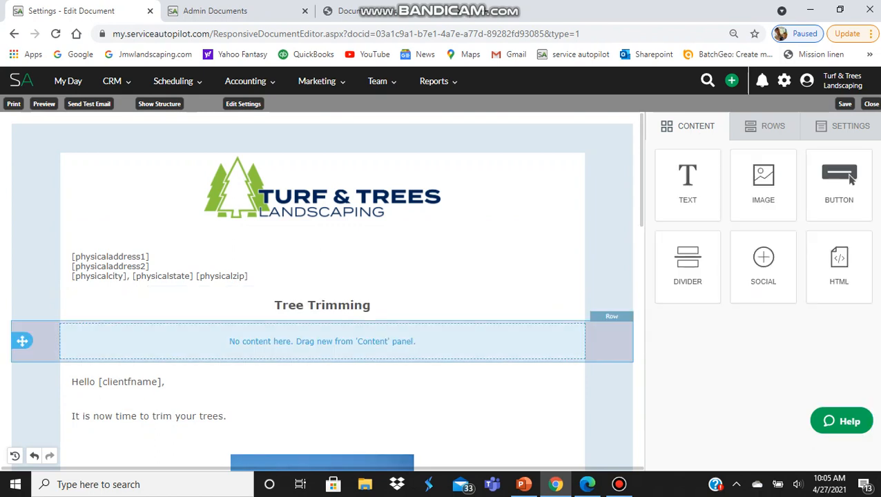
pyautogui.click(323, 341)
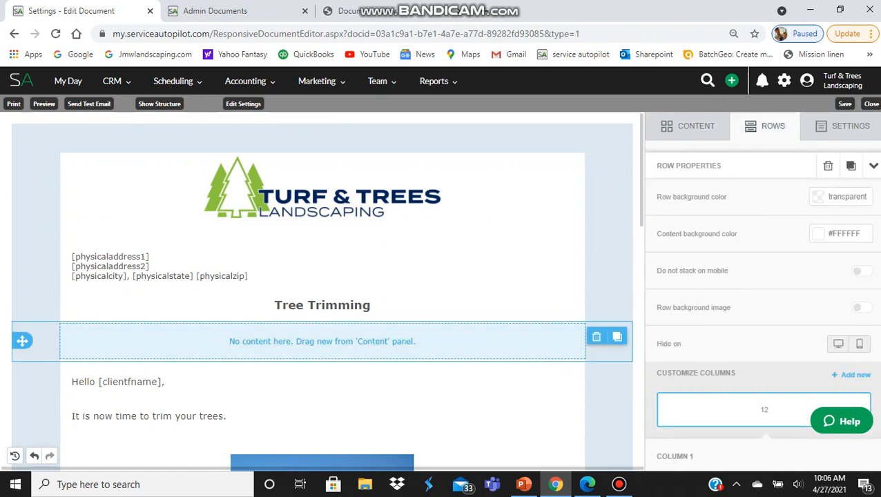
pyautogui.click(597, 336)
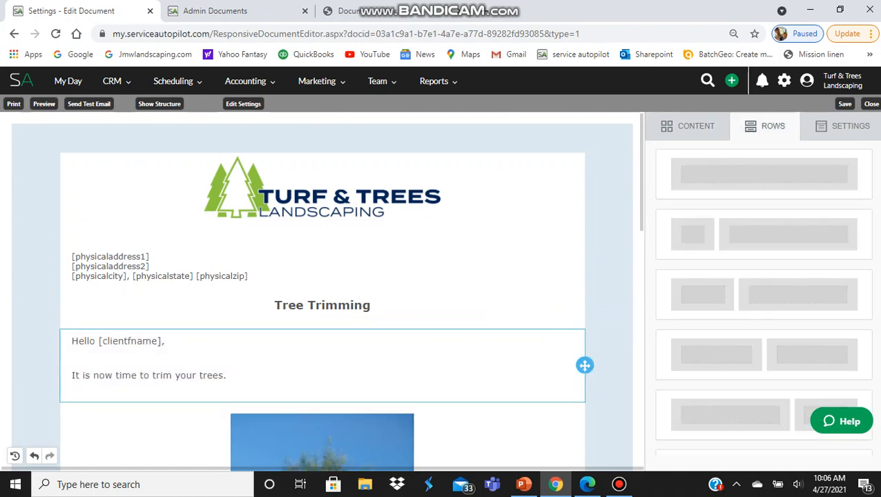
# Try an equal two-column row with a text block and an image block above "Advantages of Artificial Turf", and delete that row again.
pyautogui.scroll(-6, 322, 290)
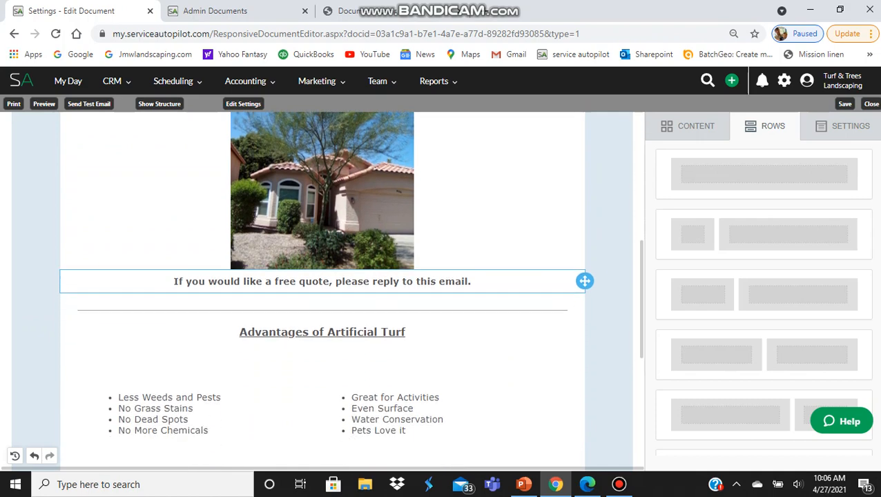
pyautogui.scroll(-1, 322, 290)
pyautogui.scroll(-1, 762, 304)
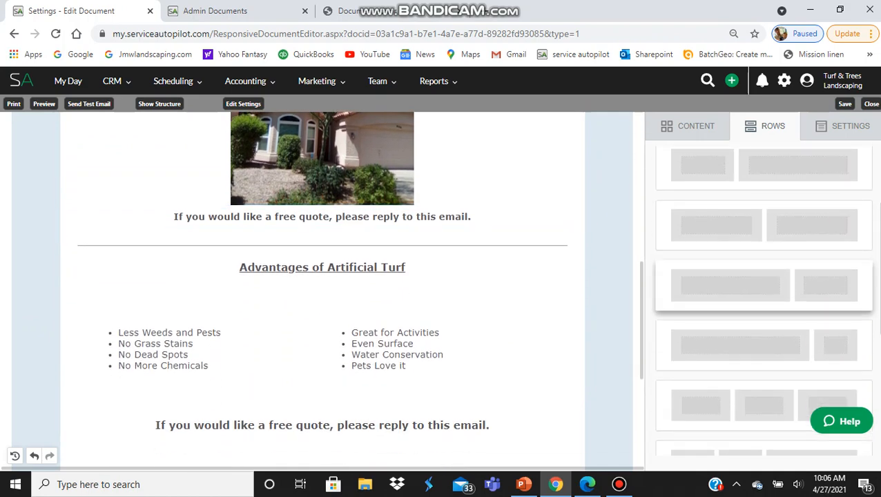
pyautogui.moveTo(763, 286); pyautogui.dragTo(319, 252)
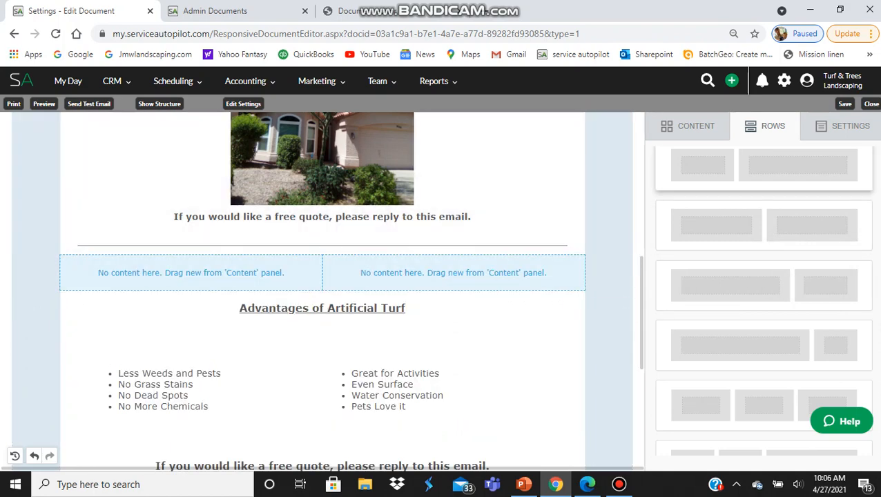
pyautogui.click(690, 125)
pyautogui.moveTo(688, 180); pyautogui.dragTo(191, 294)
pyautogui.moveTo(763, 181); pyautogui.dragTo(506, 294)
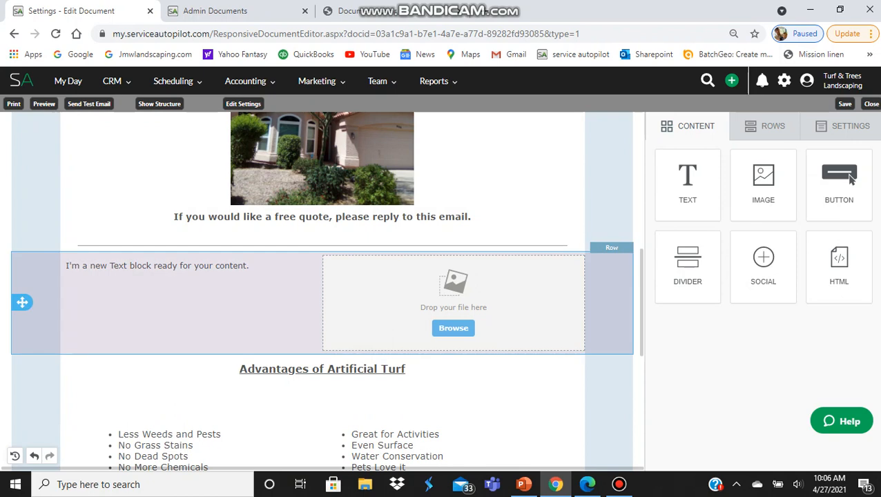
pyautogui.click(607, 303)
pyautogui.click(596, 268)
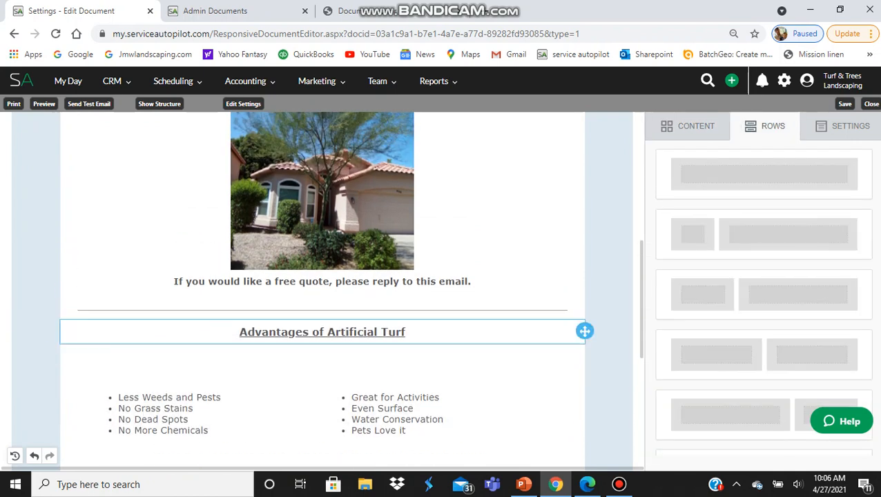
# Duplicate the "Advantages of Artificial Turf" heading row and delete the copy.
pyautogui.click(606, 331)
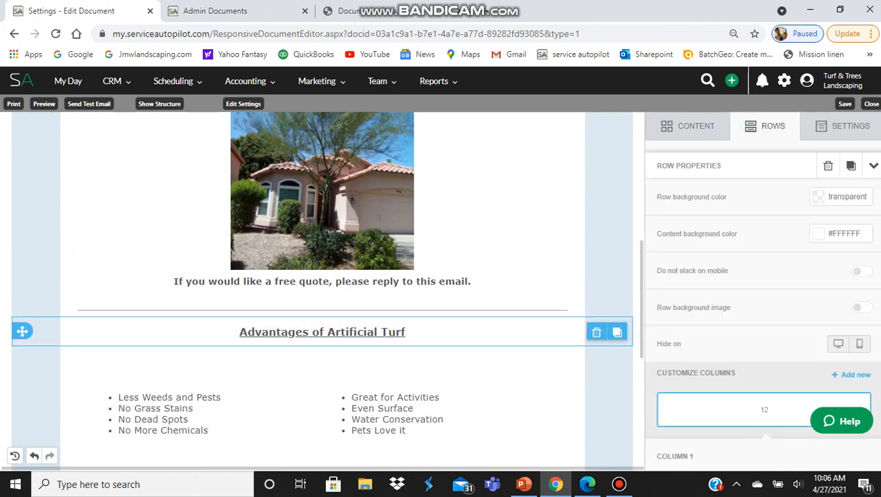
pyautogui.click(616, 332)
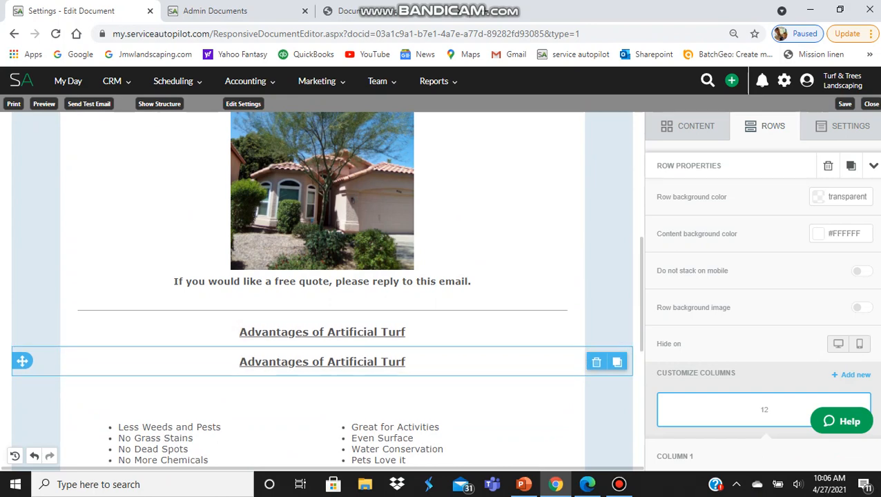
pyautogui.click(597, 361)
pyautogui.scroll(-2, 483, 352)
pyautogui.click(414, 301)
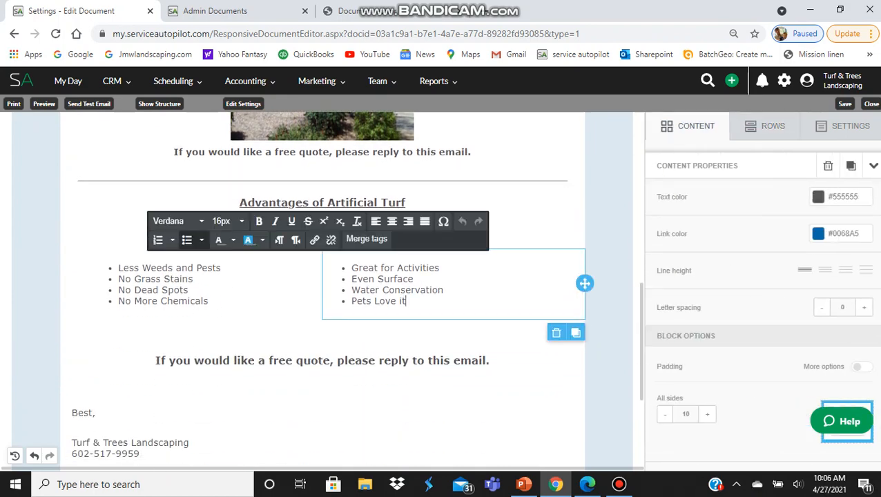
pyautogui.click(210, 301)
pyautogui.click(407, 301)
pyautogui.click(210, 301)
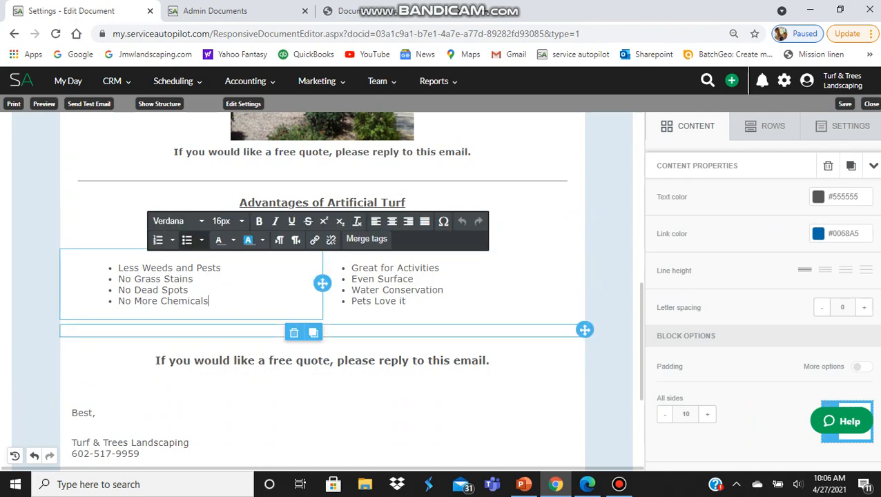
pyautogui.scroll(-3, 325, 283)
pyautogui.scroll(7, 324, 283)
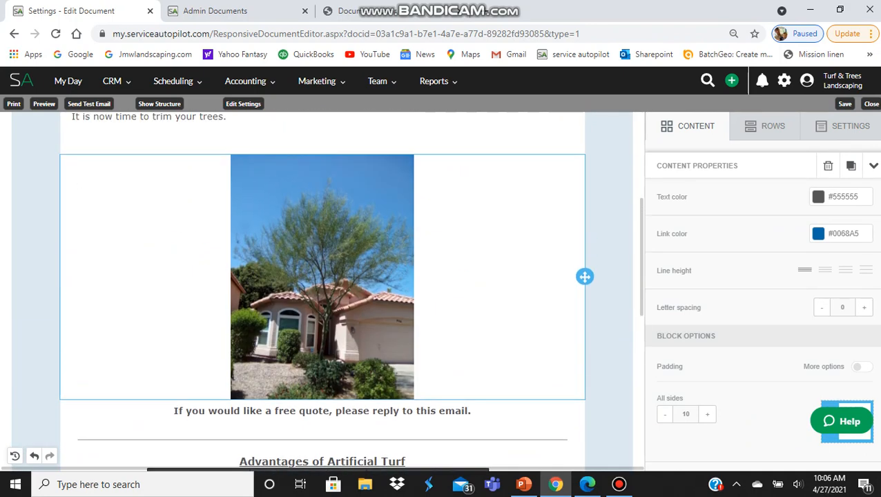
# Add a text block between the "It is now time to trim your trees." text and the tree image, and clear its placeholder text.
pyautogui.scroll(3, 325, 283)
pyautogui.click(72, 299)
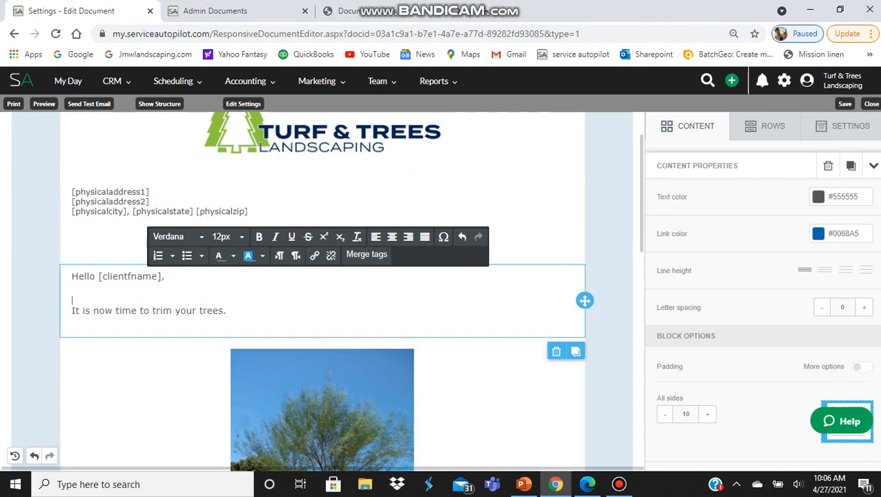
pyautogui.click(765, 126)
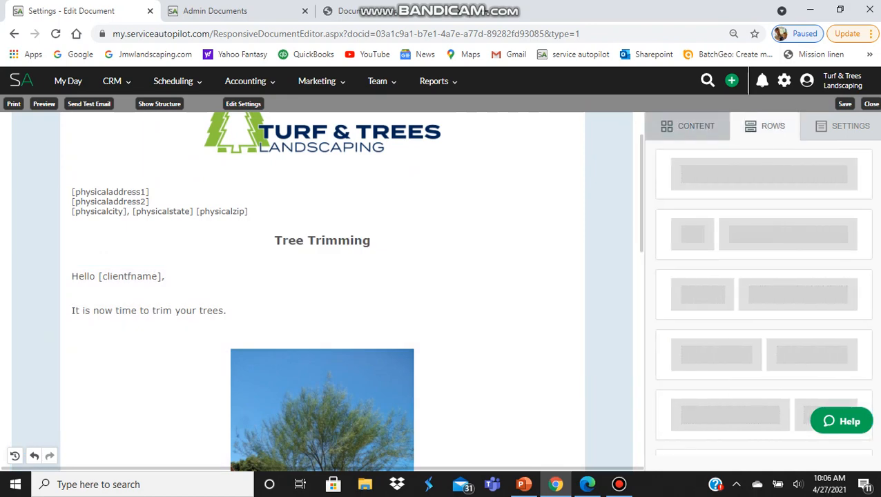
pyautogui.click(689, 127)
pyautogui.moveTo(688, 180); pyautogui.dragTo(438, 364)
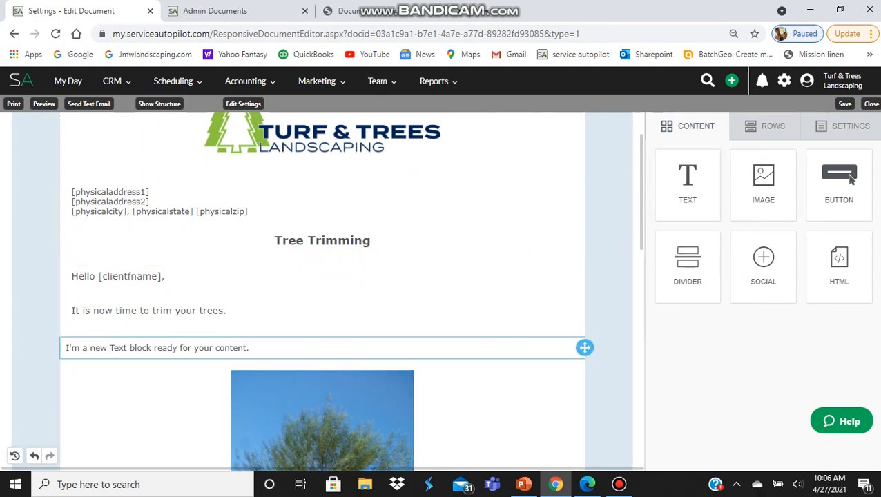
pyautogui.click(290, 348)
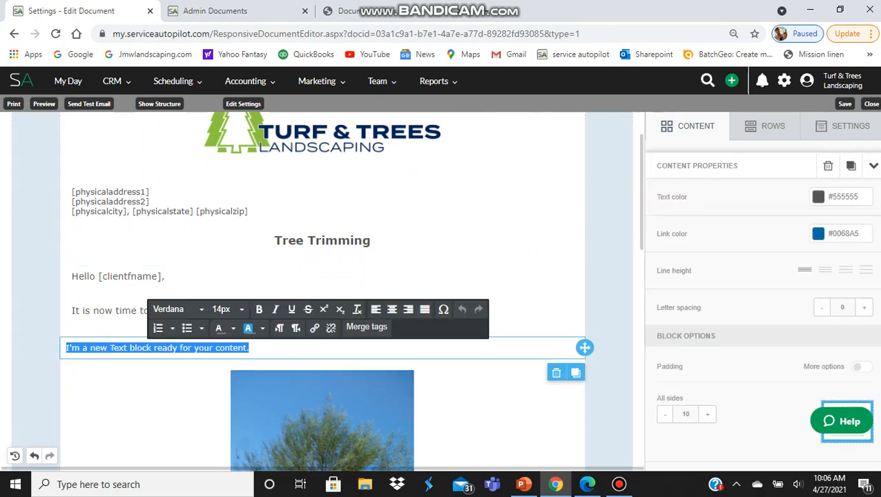
pyautogui.press('BackSpace')
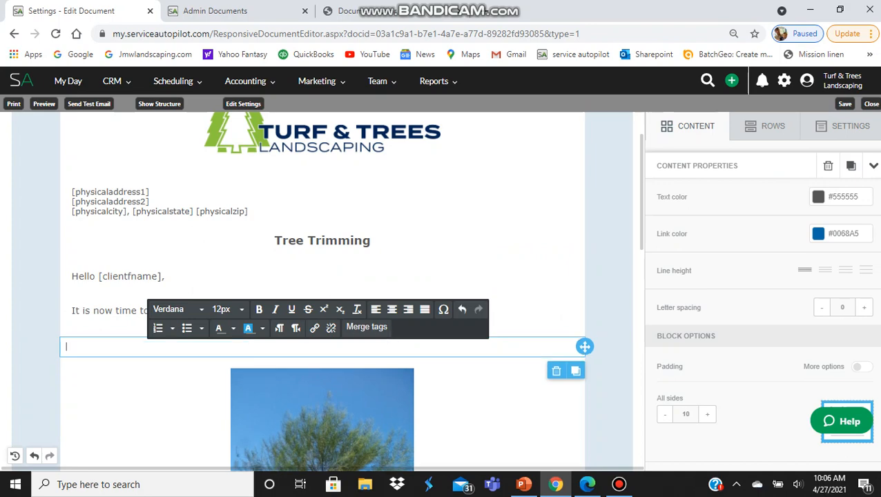
# Try the Form Link merge tag in the new text block and delete it again.
pyautogui.click(367, 326)
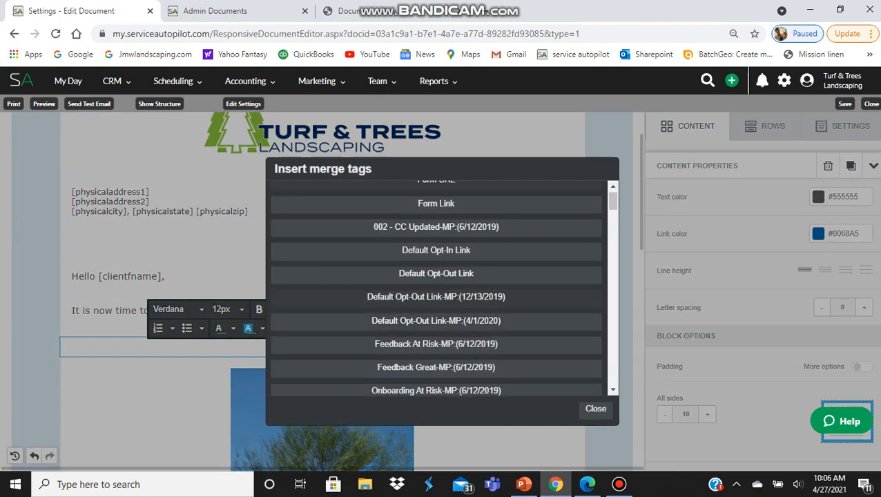
pyautogui.scroll(1, 435, 296)
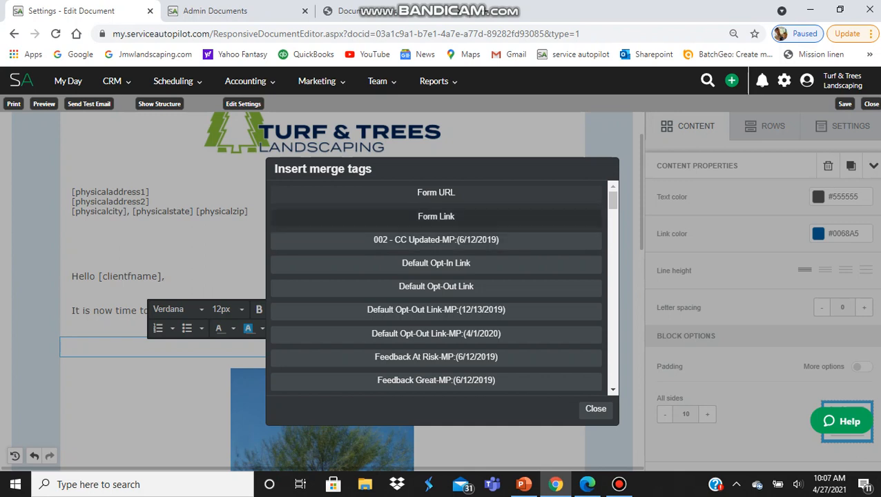
pyautogui.click(435, 216)
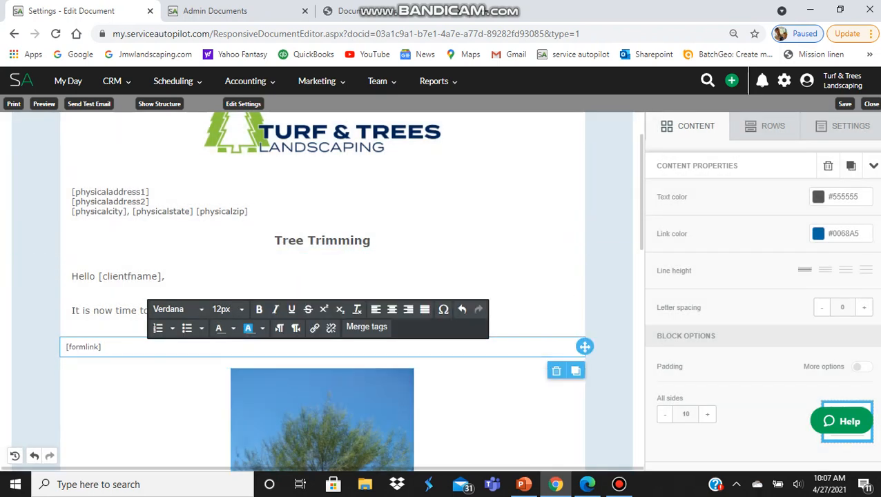
pyautogui.click(66, 346)
pyautogui.moveTo(102, 347); pyautogui.dragTo(66, 346)
pyautogui.press('BackSpace')
# Insert the Form URL merge tag in the empty text block above the tree image and format it as centred 28px text.
pyautogui.click(367, 326)
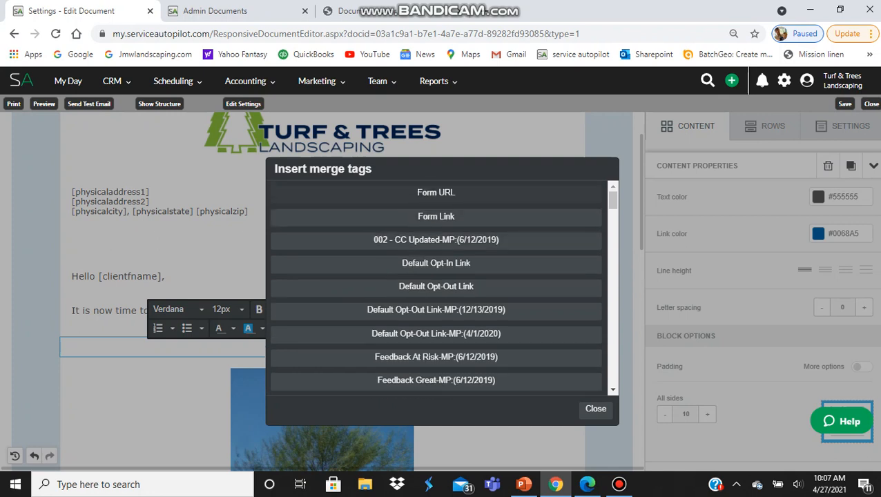
pyautogui.click(436, 192)
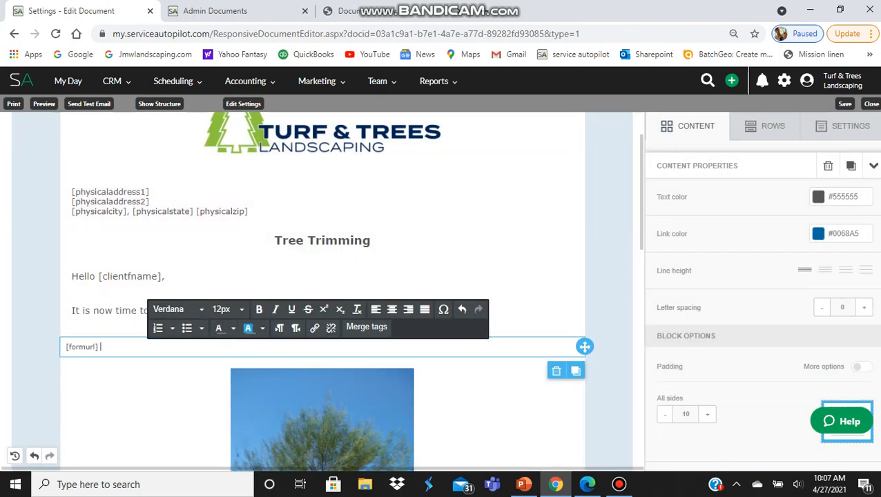
pyautogui.moveTo(101, 346); pyautogui.dragTo(65, 346)
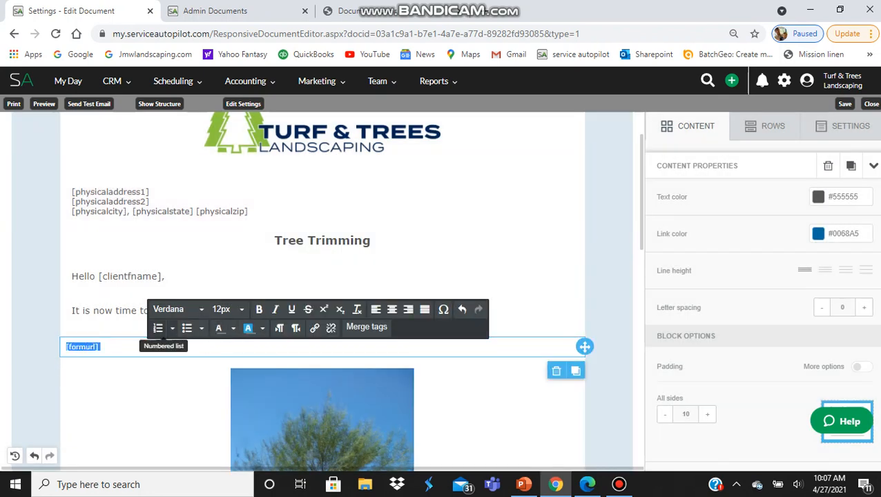
pyautogui.click(231, 309)
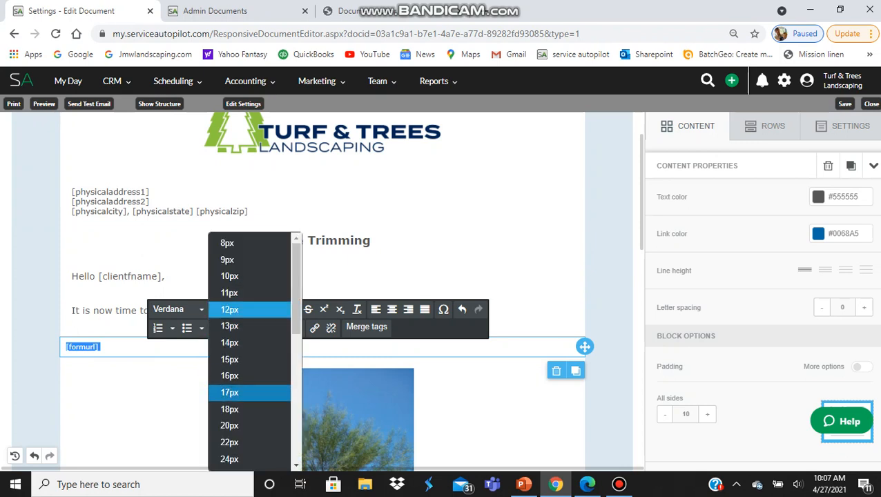
pyautogui.scroll(-2, 249, 410)
pyautogui.click(229, 428)
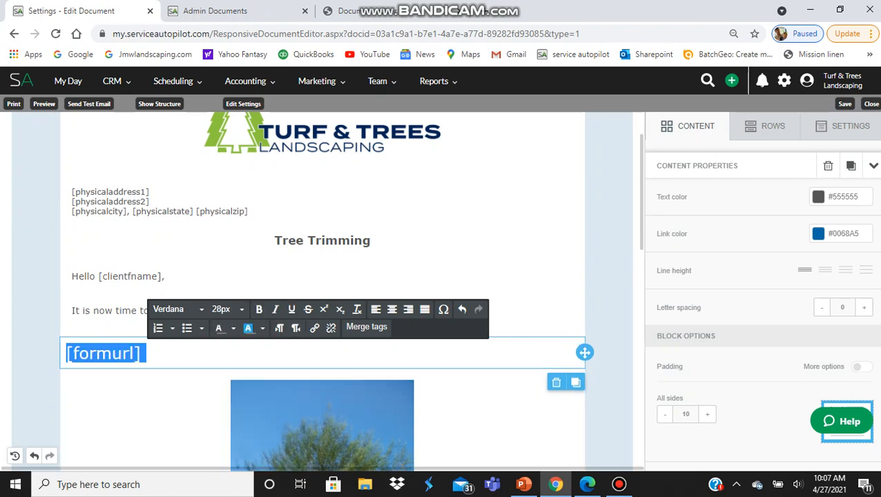
pyautogui.click(392, 309)
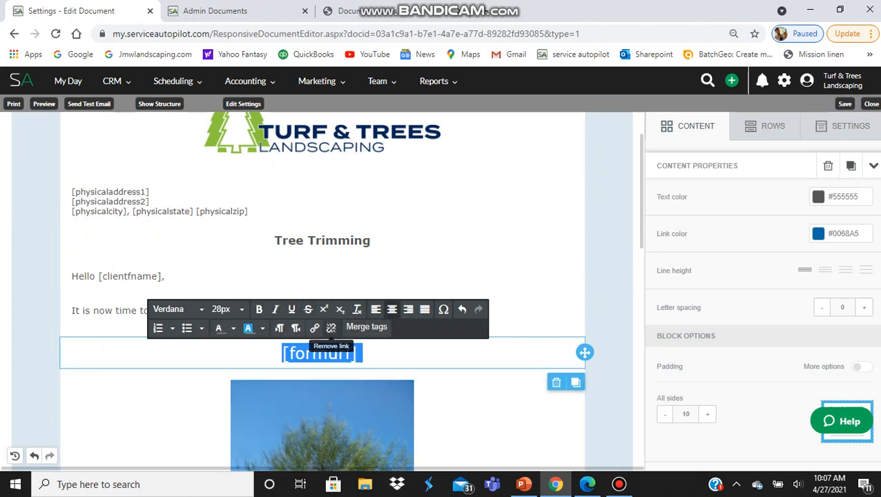
# Browse the available merge tags and close the list without inserting one.
pyautogui.click(282, 354)
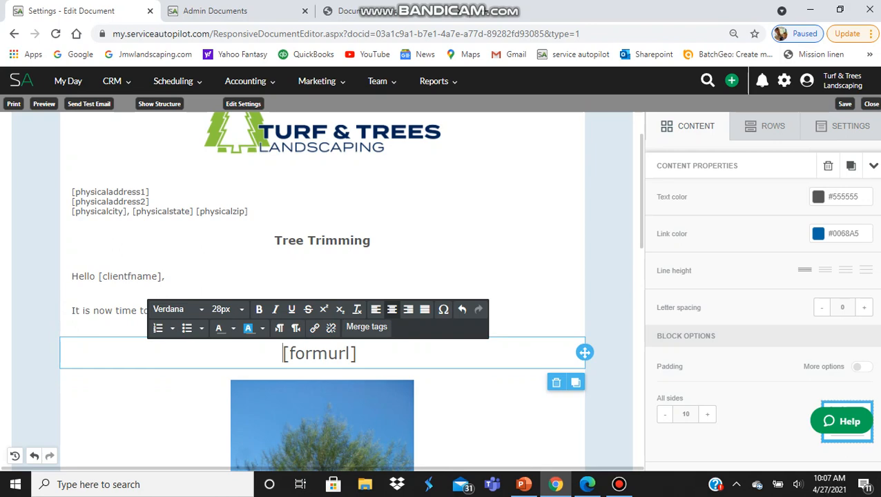
pyautogui.click(367, 327)
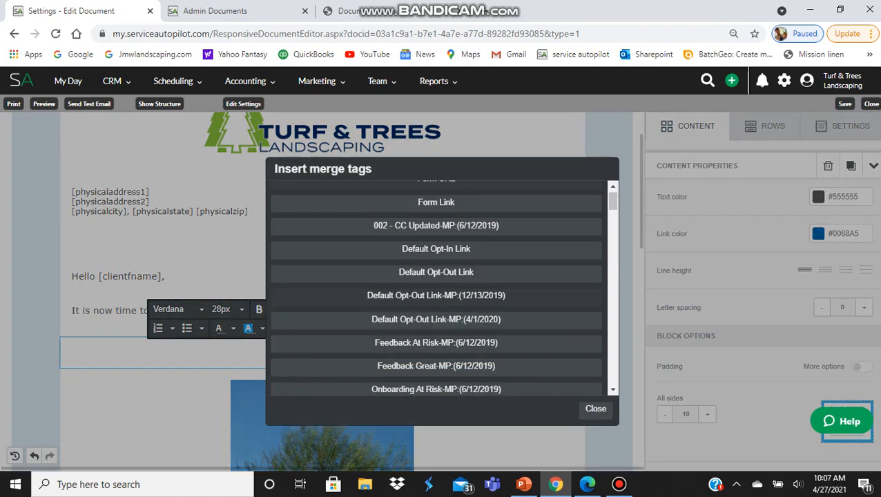
pyautogui.scroll(-5, 435, 286)
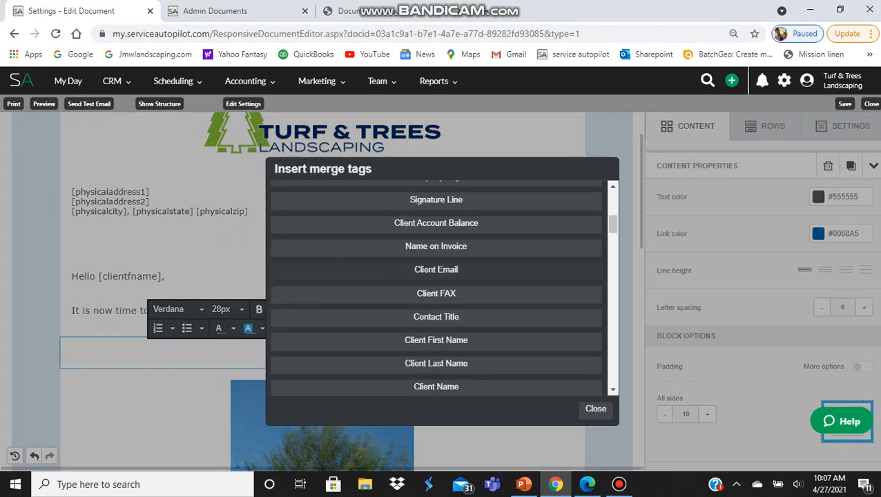
pyautogui.scroll(6, 436, 287)
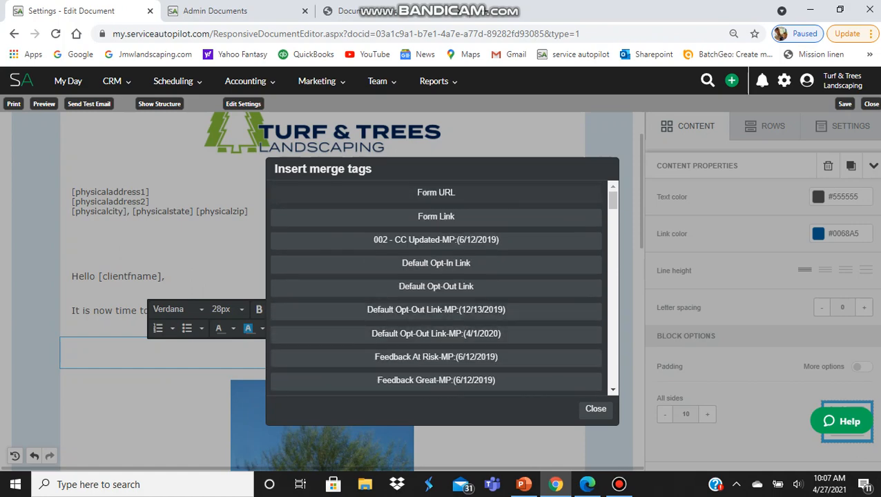
pyautogui.click(595, 407)
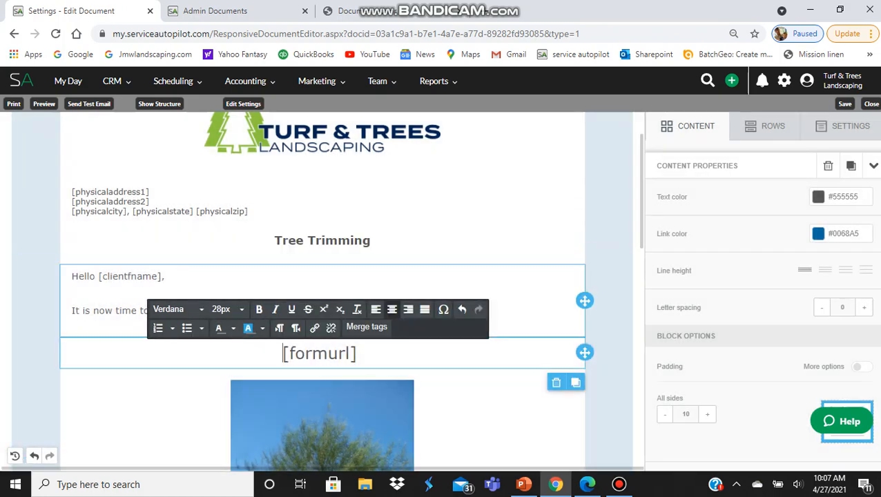
# Turn on separate padding values for each side of the greeting text block.
pyautogui.click(164, 276)
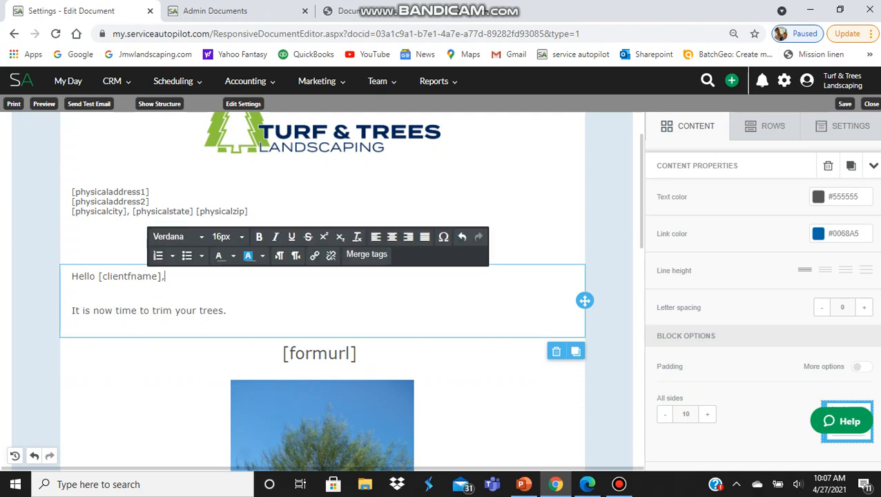
pyautogui.scroll(-1, 762, 324)
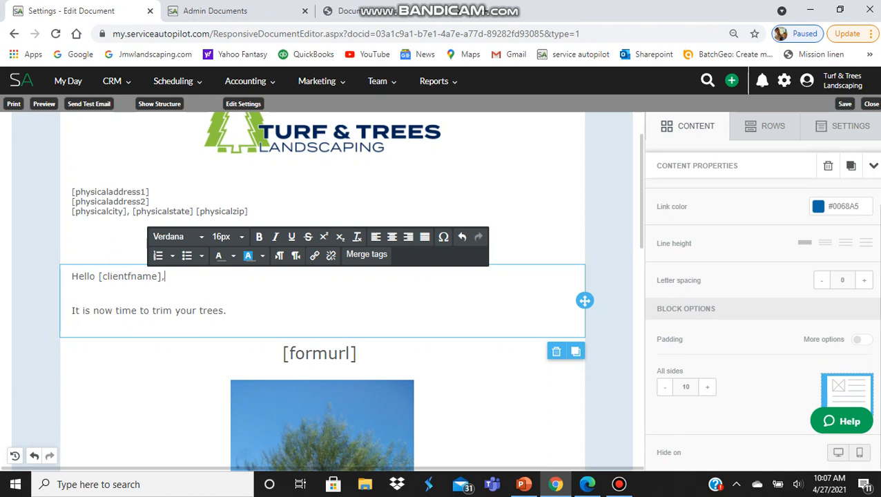
pyautogui.scroll(1, 762, 324)
pyautogui.scroll(-1, 762, 324)
pyautogui.click(227, 310)
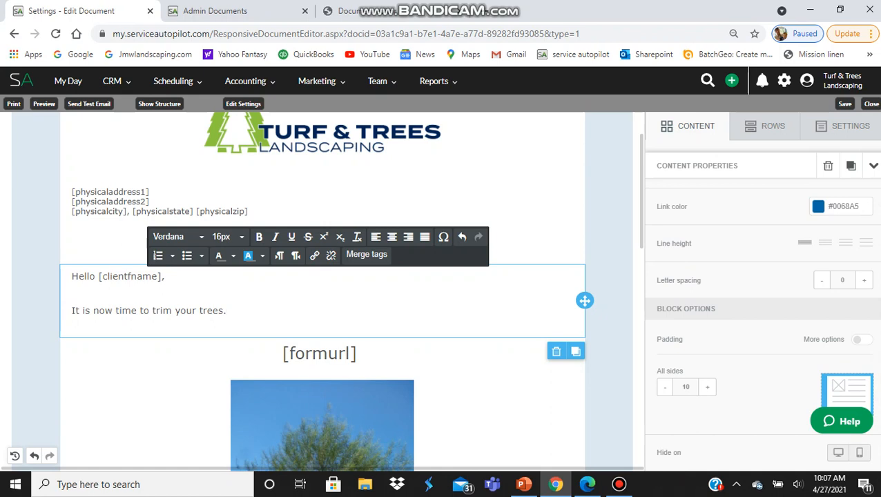
pyautogui.click(857, 339)
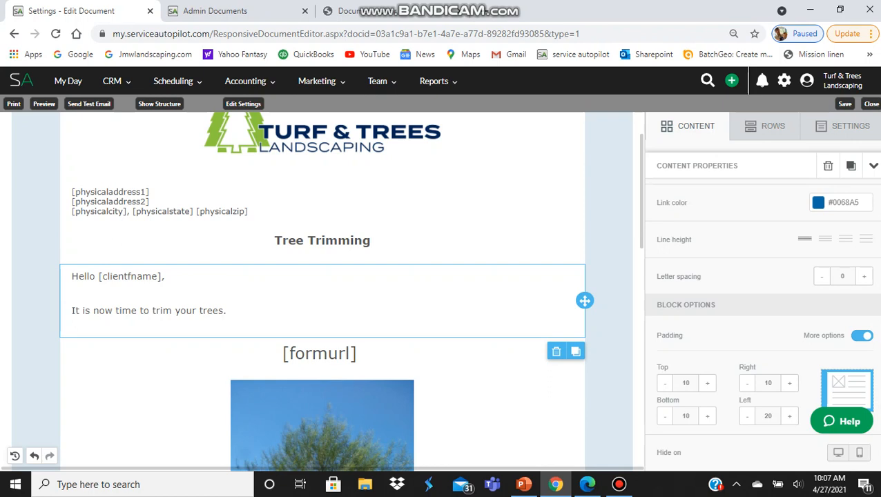
# Increase the greeting text block's left padding to 60.
pyautogui.click(789, 416)
pyautogui.click(789, 415)
pyautogui.click(789, 415)
pyautogui.click(789, 415)
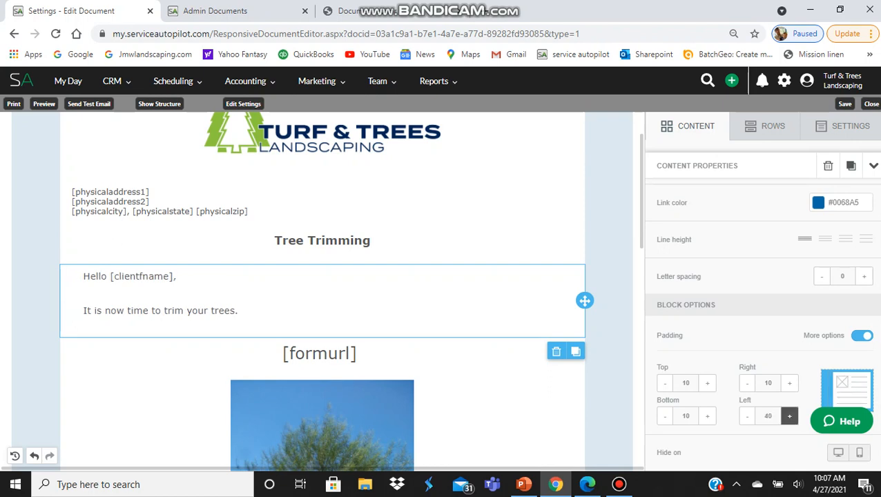
pyautogui.click(789, 416)
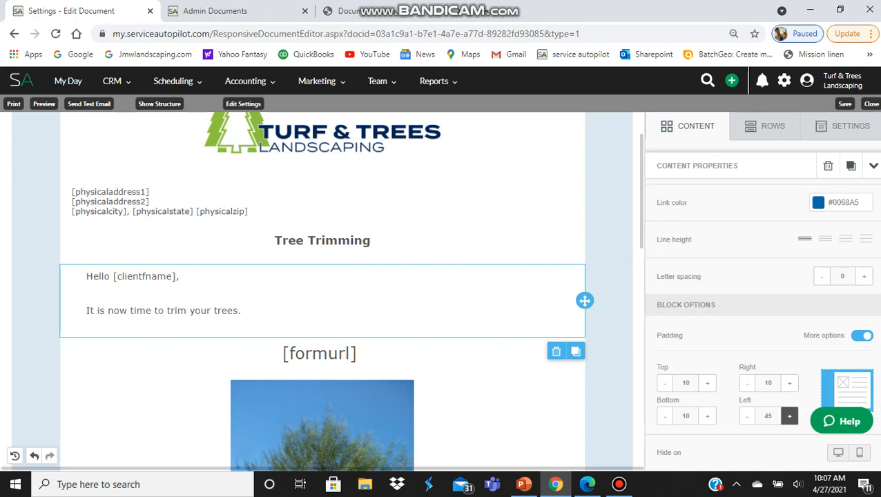
pyautogui.click(789, 415)
pyautogui.click(789, 415)
pyautogui.click(789, 416)
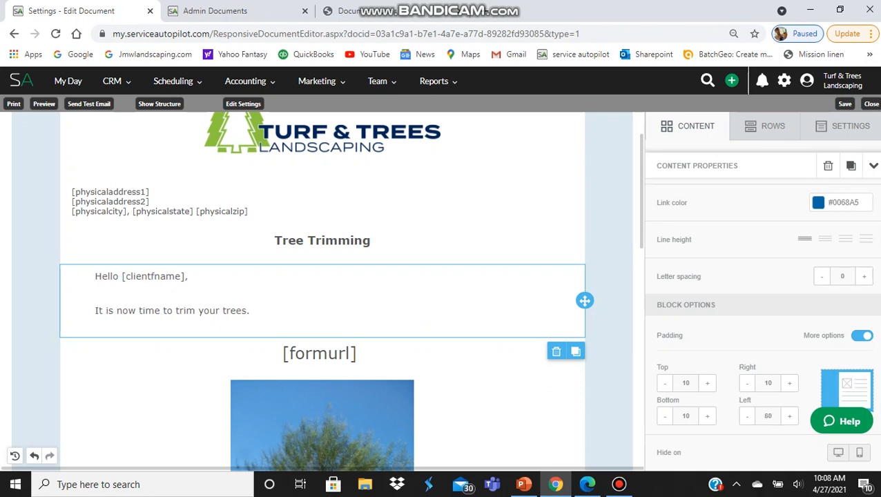
# Reduce the greeting text block's left padding to 20.
pyautogui.click(747, 416)
pyautogui.click(747, 416)
pyautogui.click(747, 415)
pyautogui.click(746, 416)
pyautogui.click(747, 416)
pyautogui.click(747, 416)
pyautogui.click(747, 416)
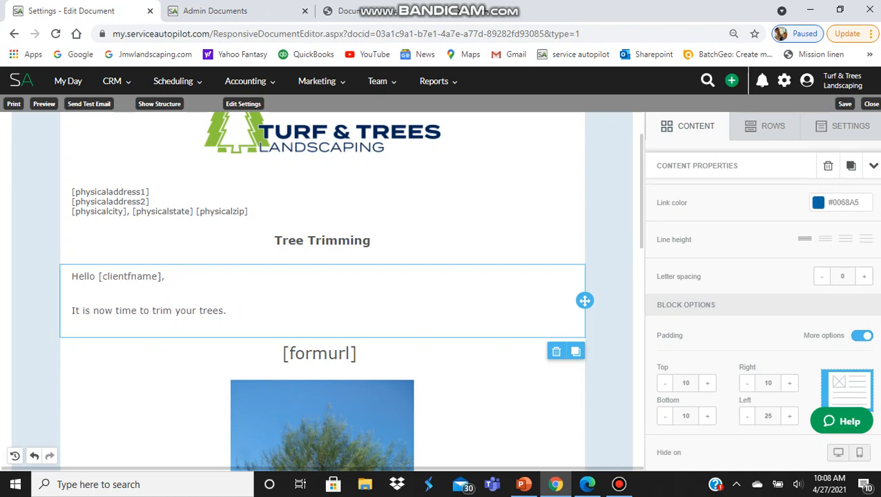
pyautogui.click(747, 416)
pyautogui.click(746, 416)
pyautogui.click(789, 416)
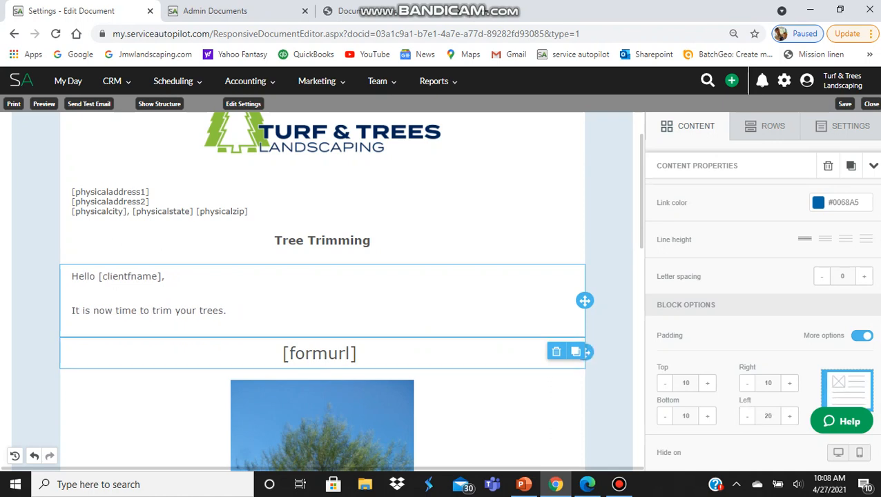
# Examine the content blocks, the properties of the row holding the greeting, and the email's general layout settings.
pyautogui.scroll(-3, 414, 300)
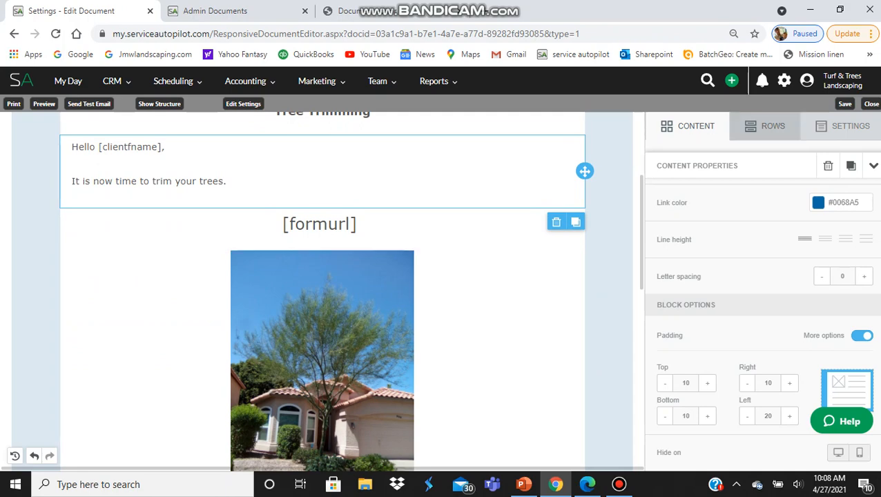
pyautogui.click(767, 125)
pyautogui.click(690, 126)
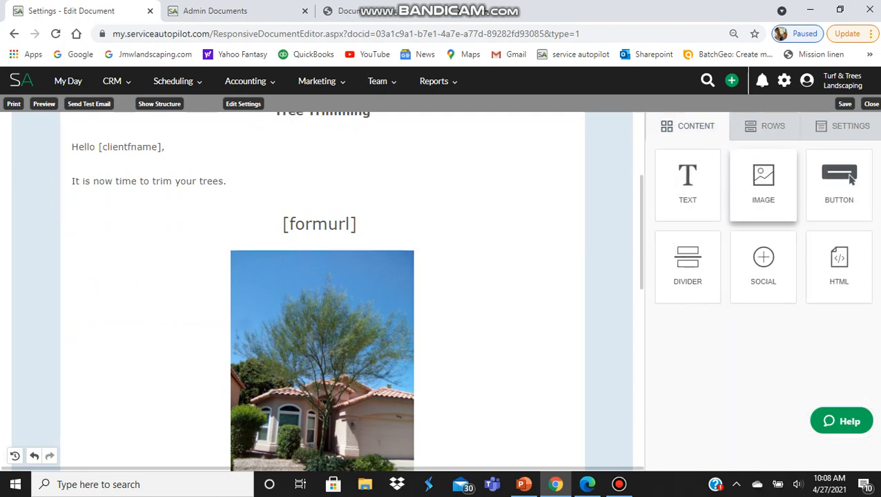
pyautogui.click(228, 181)
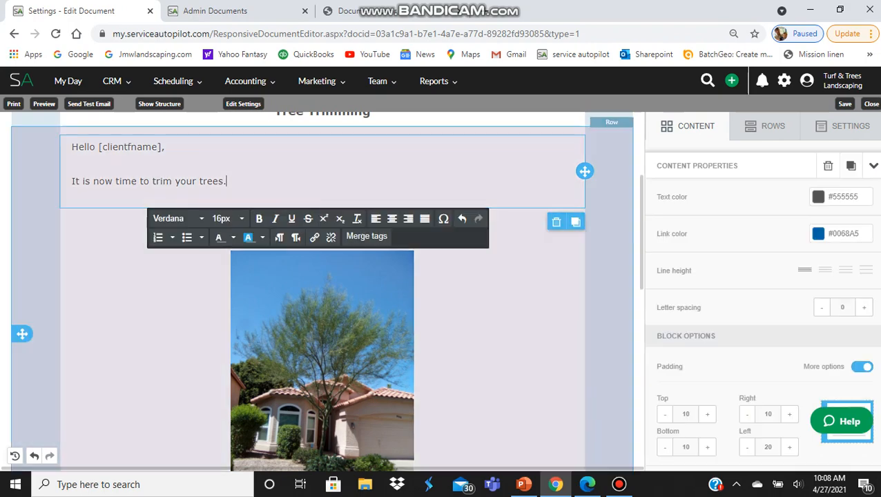
pyautogui.click(609, 181)
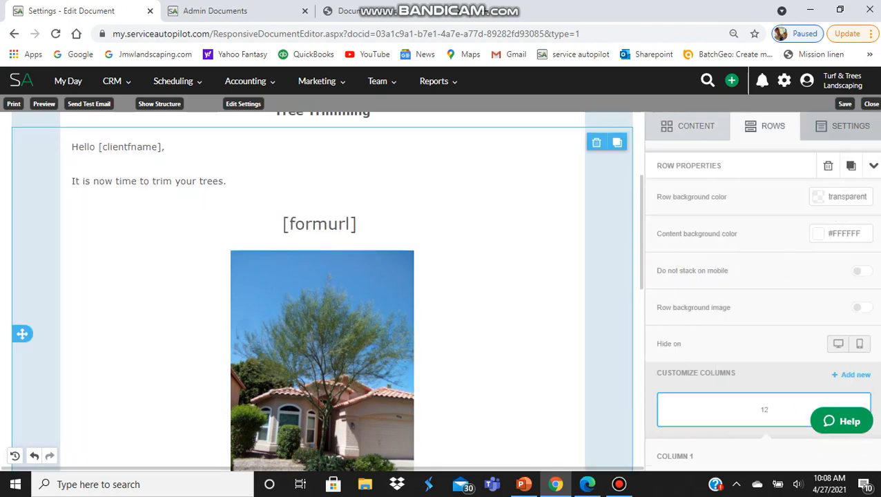
pyautogui.click(842, 125)
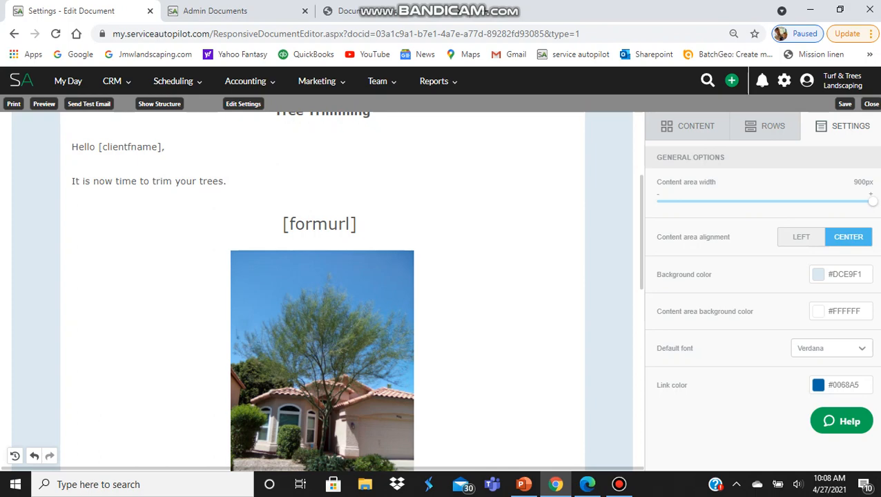
pyautogui.click(765, 125)
pyautogui.click(688, 126)
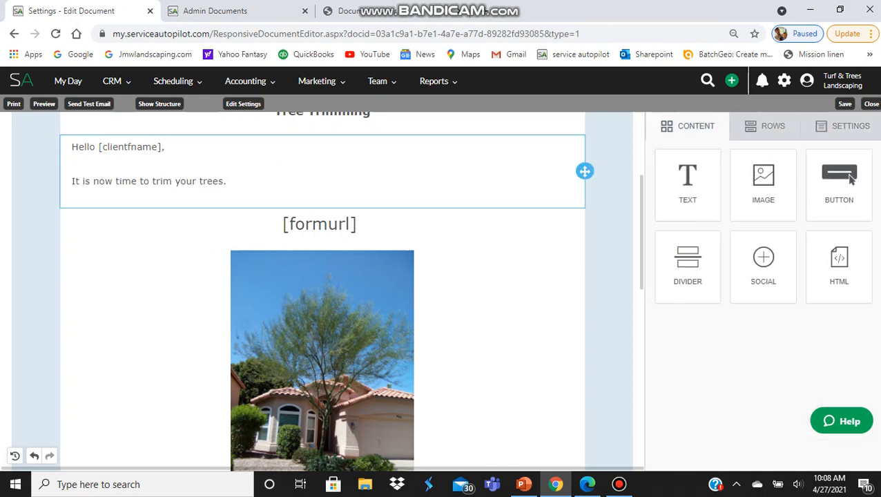
# Review the rest of the email from "Advantages of Artificial Turf" down to the social links, and return to its beginning.
pyautogui.scroll(-6, 851, 178)
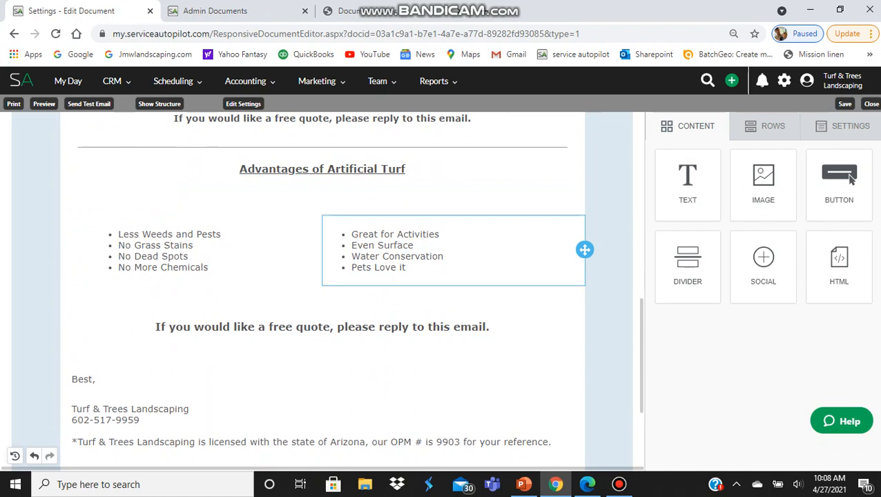
pyautogui.scroll(-3, 851, 178)
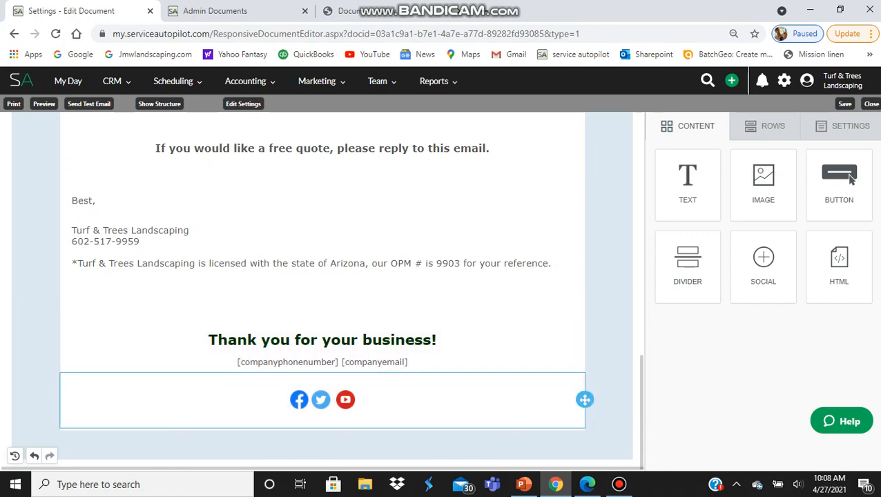
pyautogui.scroll(15, 851, 178)
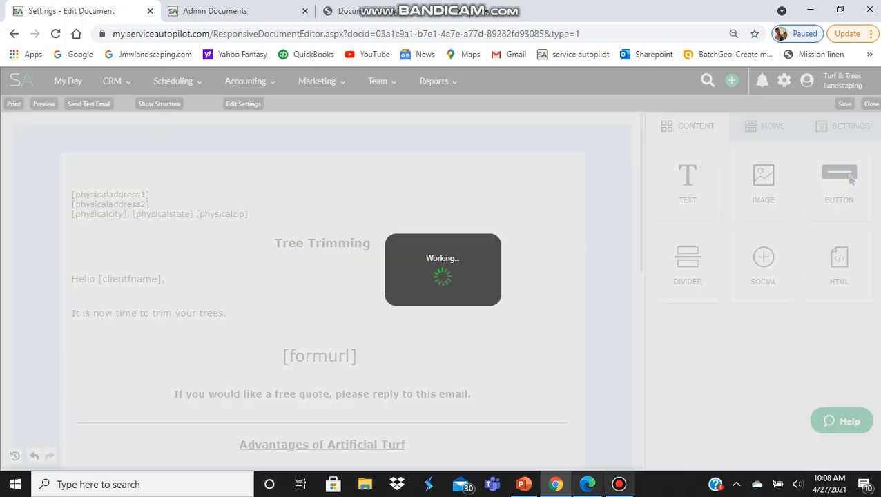
pyautogui.click(619, 484)
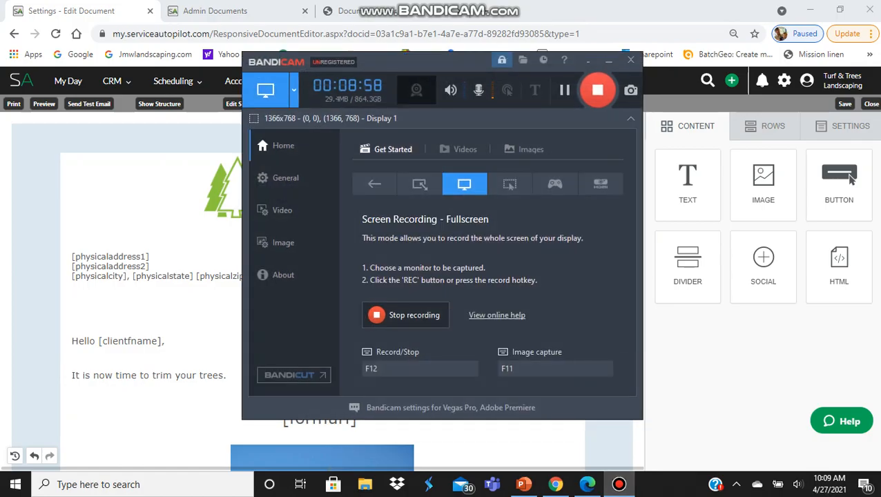